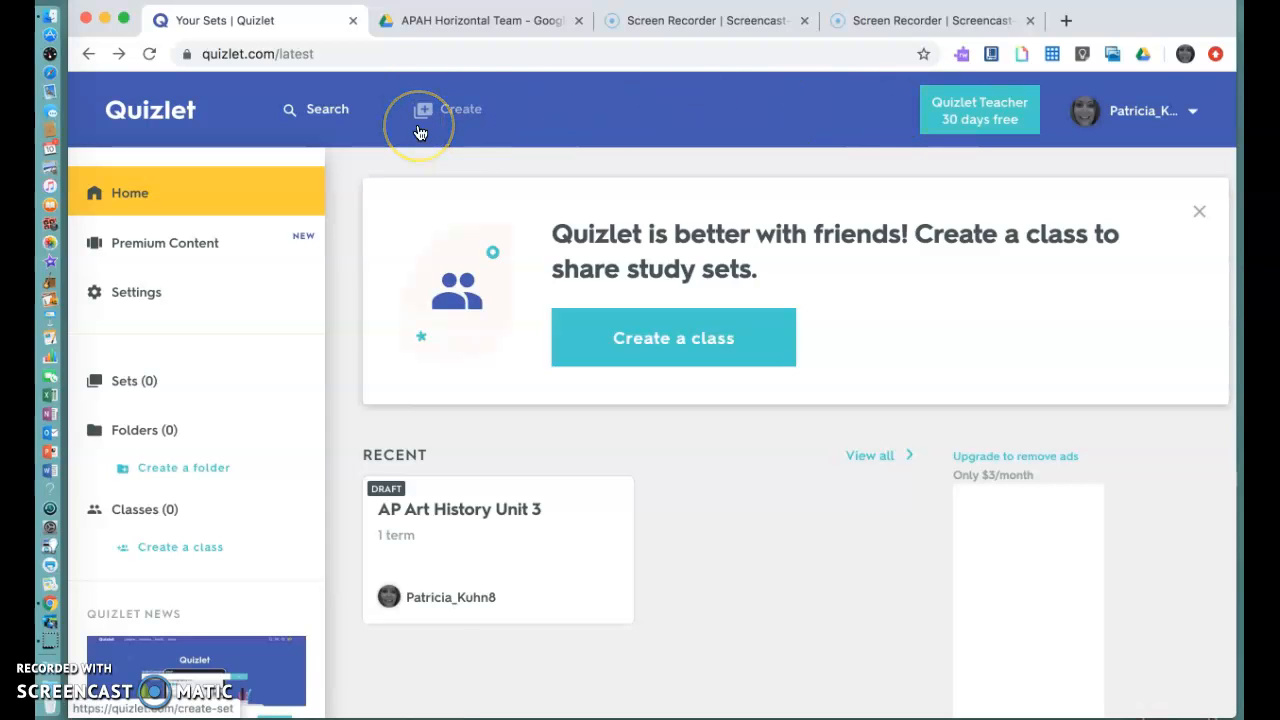
Start creating a new study set.
{"action": "left_click", "coordinate": [236, 125]}
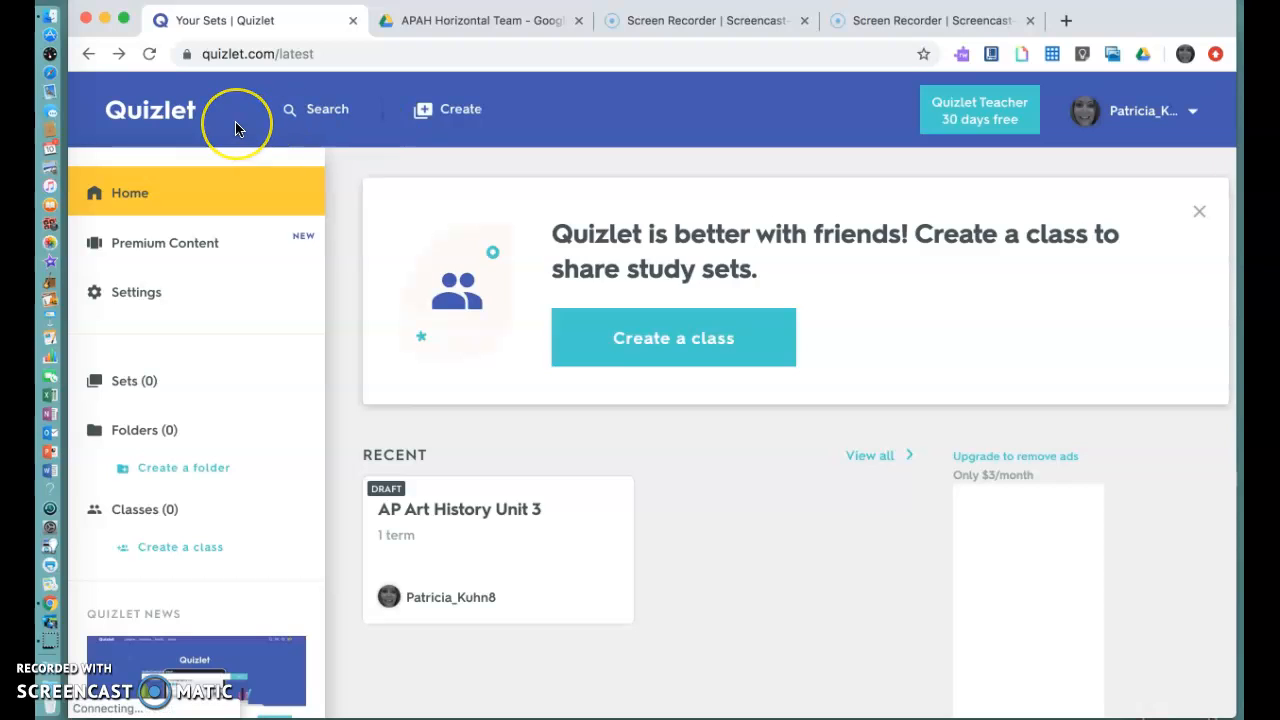
{"action": "left_click", "coordinate": [425, 112]}
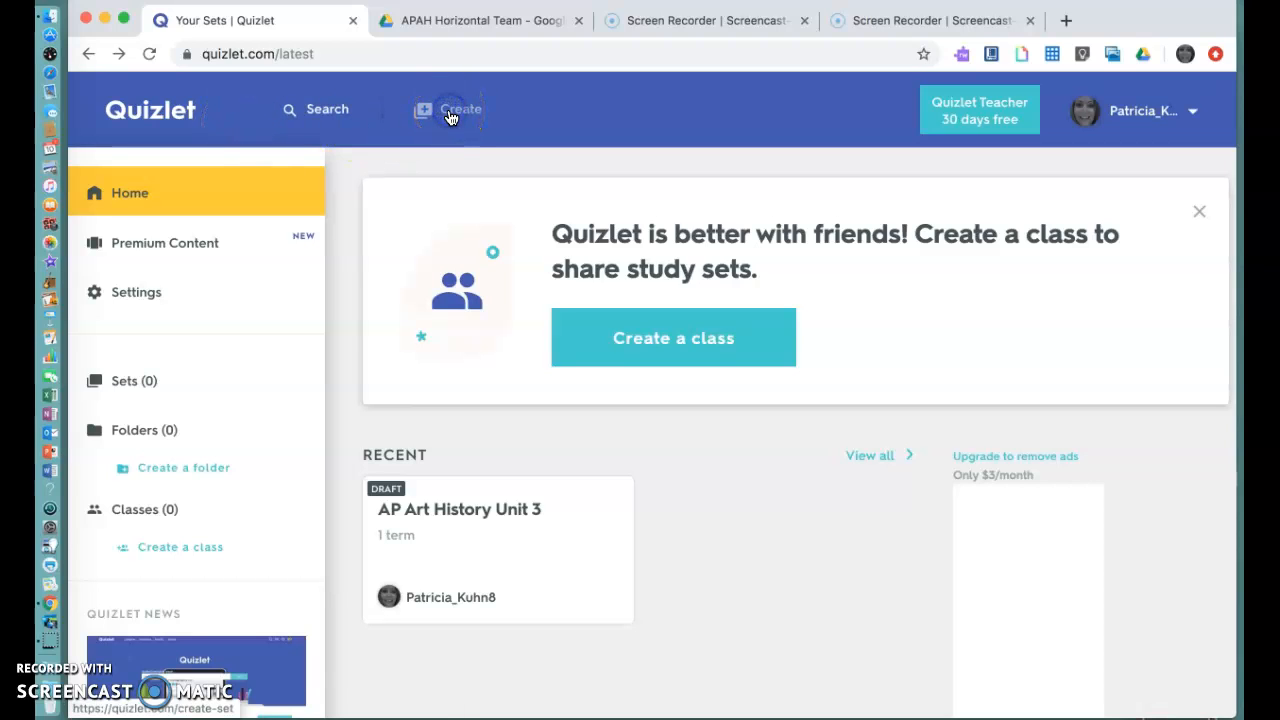
{"action": "left_click", "coordinate": [395, 190]}
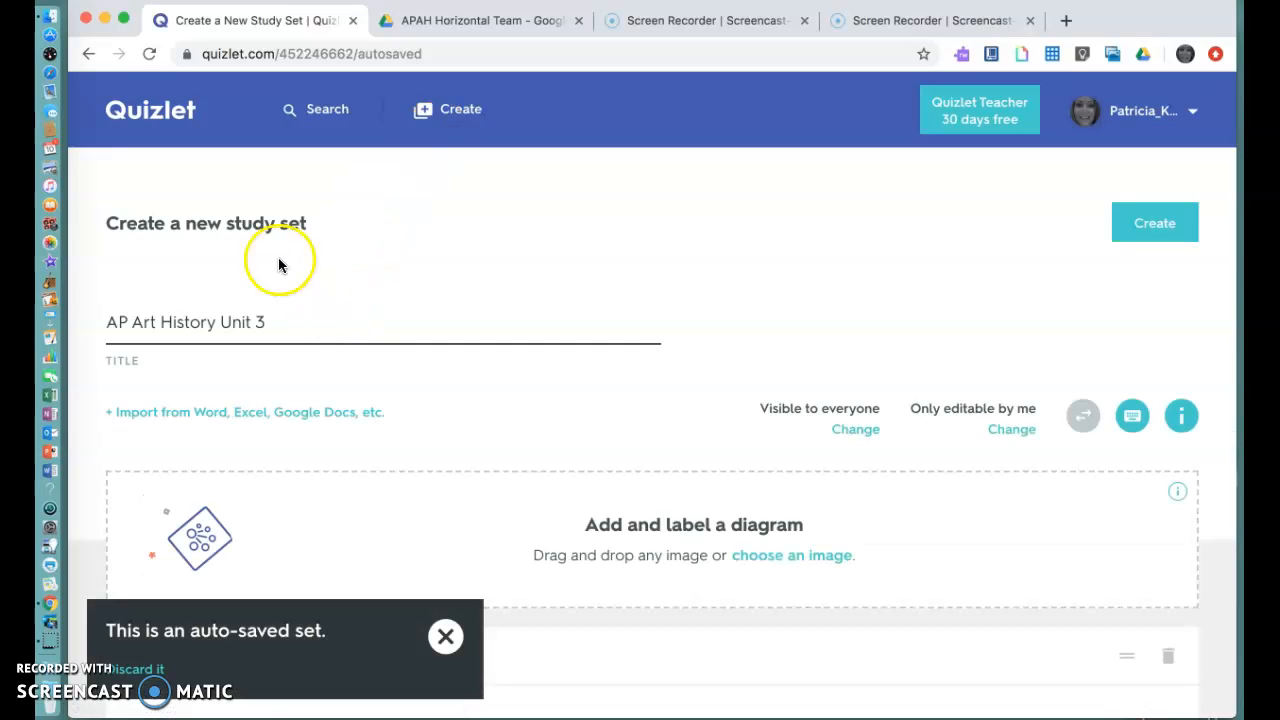
Re-enter the end of the study set's title so it reads "AP Art History Unit 3".
{"action": "left_click", "coordinate": [290, 324]}
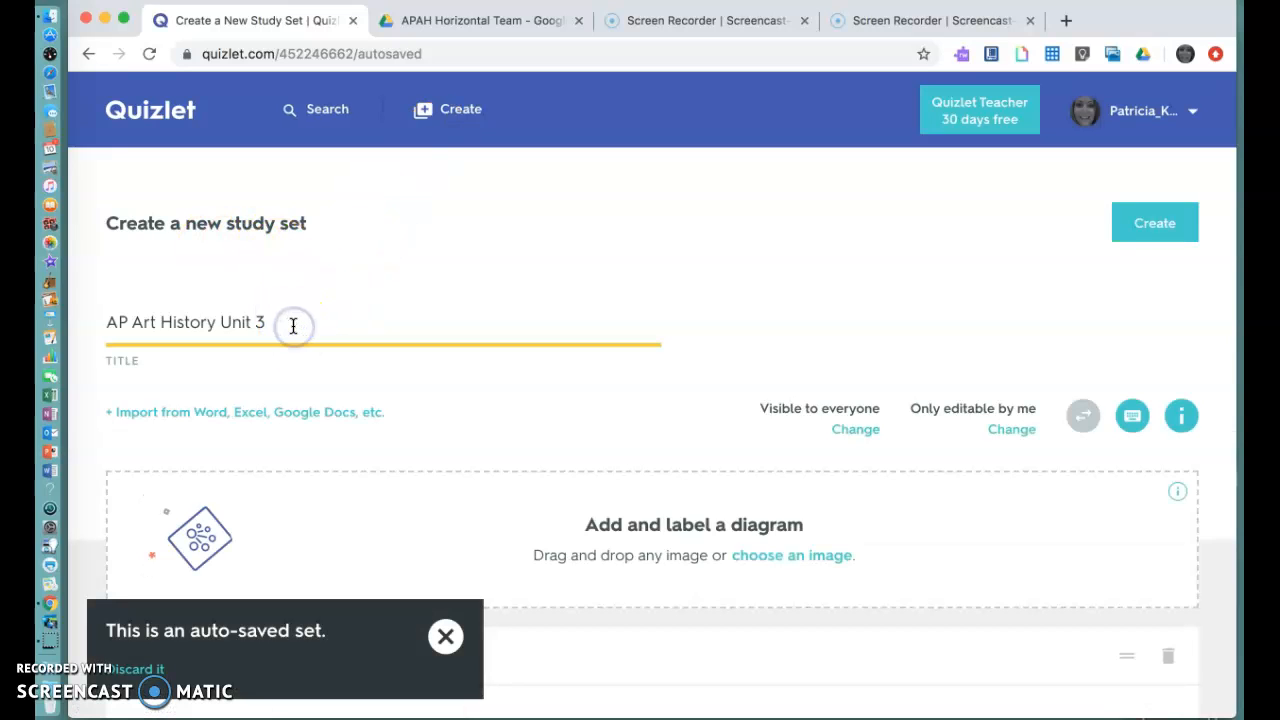
{"action": "left_click", "coordinate": [289, 321]}
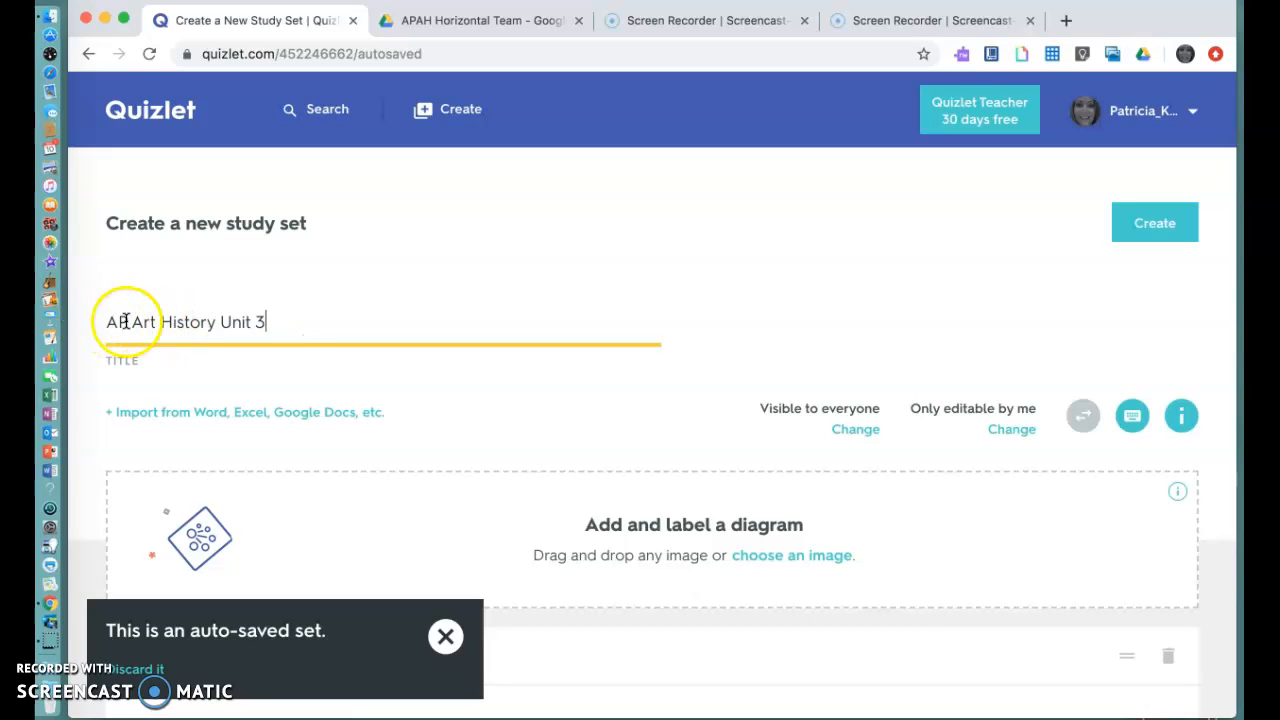
{"action": "left_click", "coordinate": [321, 320]}
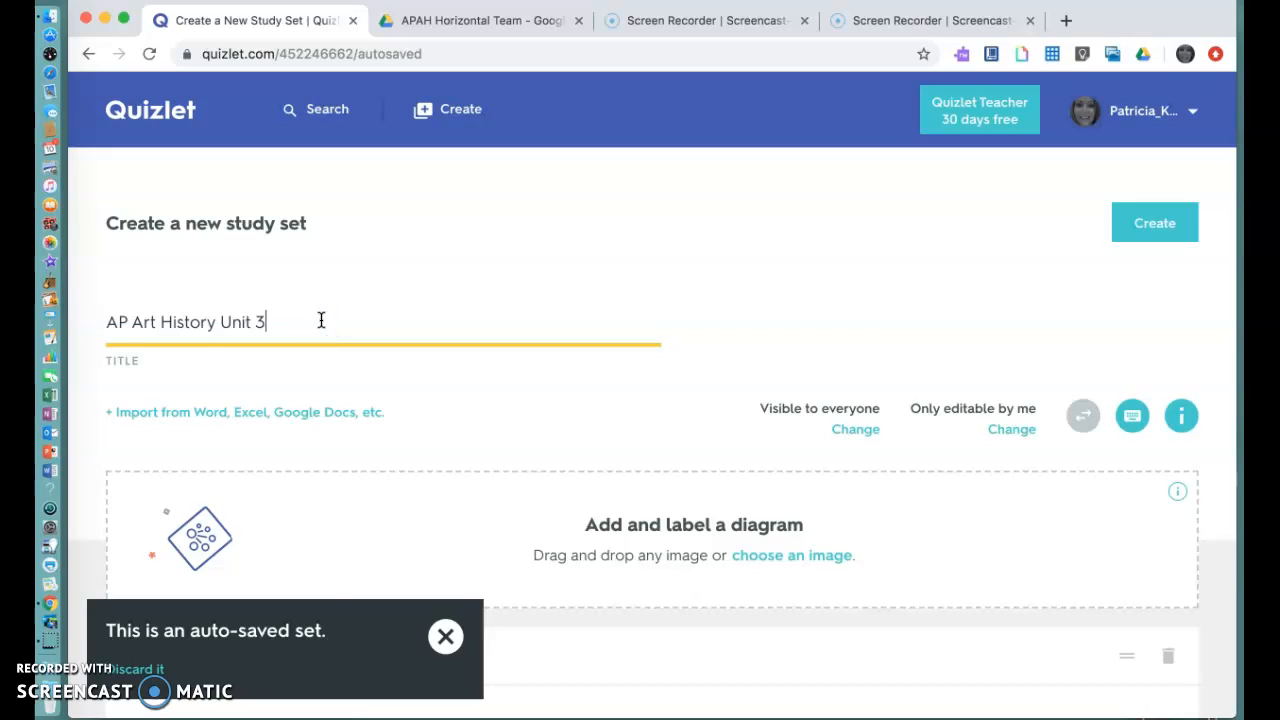
{"action": "scroll", "coordinate": [321, 320], "scroll_direction": "down", "scroll_amount": 1}
{"action": "left_click", "coordinate": [330, 304]}
{"action": "key", "text": "BackSpace"}
{"action": "key", "text": "BackSpace"}
{"action": "key", "text": "BackSpace"}
{"action": "key", "text": "BackSpace"}
{"action": "key", "text": "BackSpace"}
{"action": "type", "text": "Unit"}
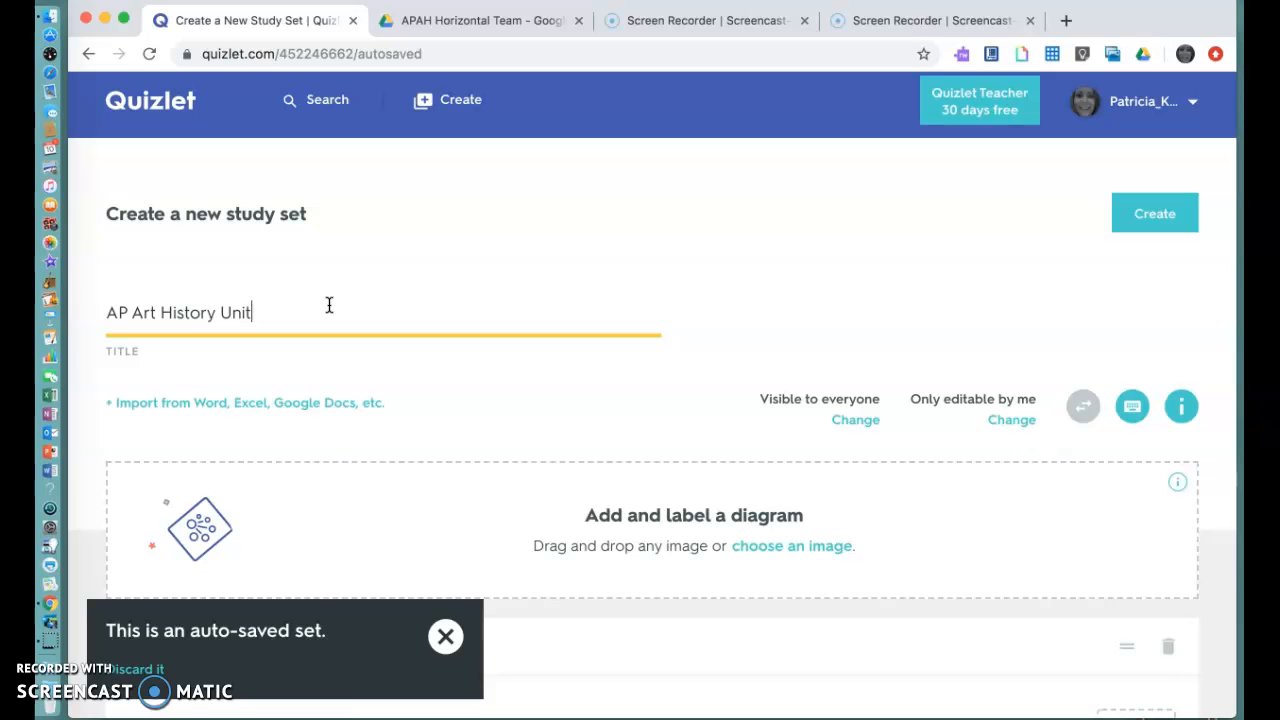
{"action": "left_click", "coordinate": [532, 402]}
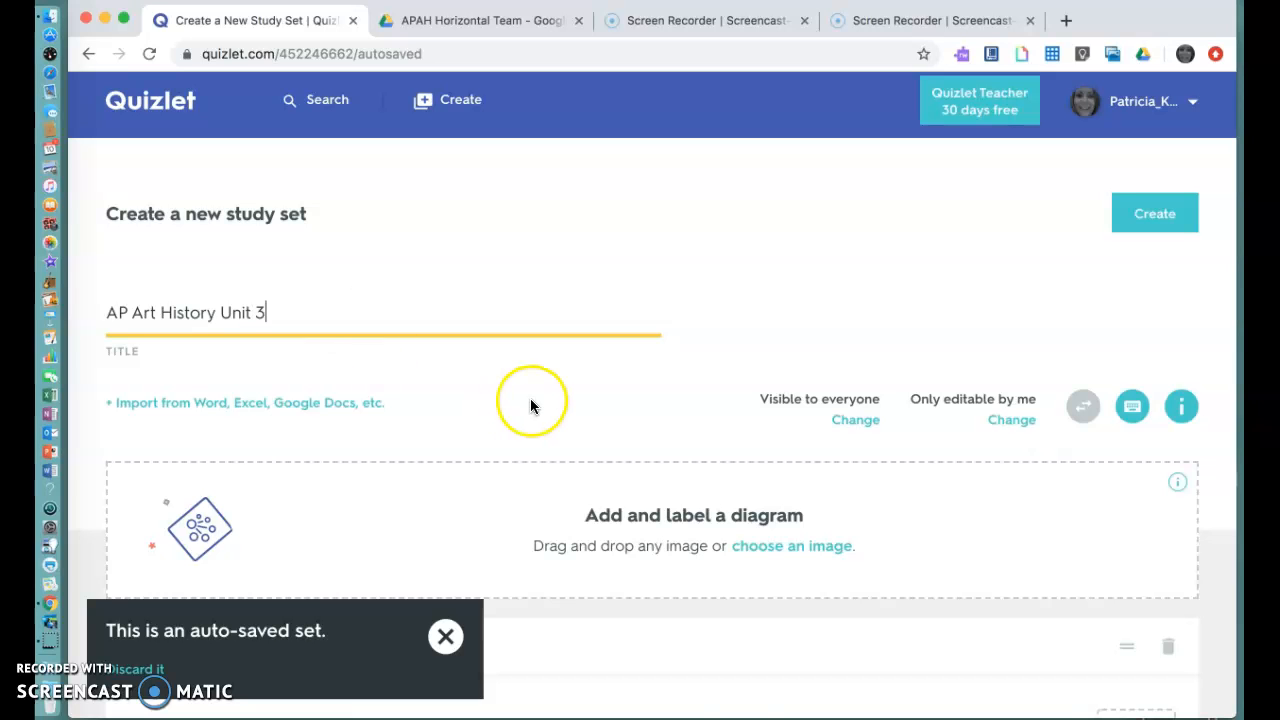
Replace the first card's term with the suggested "Features of Gothic Architecture".
{"action": "scroll", "coordinate": [532, 402], "scroll_direction": "down", "scroll_amount": 2}
{"action": "left_click", "coordinate": [763, 322]}
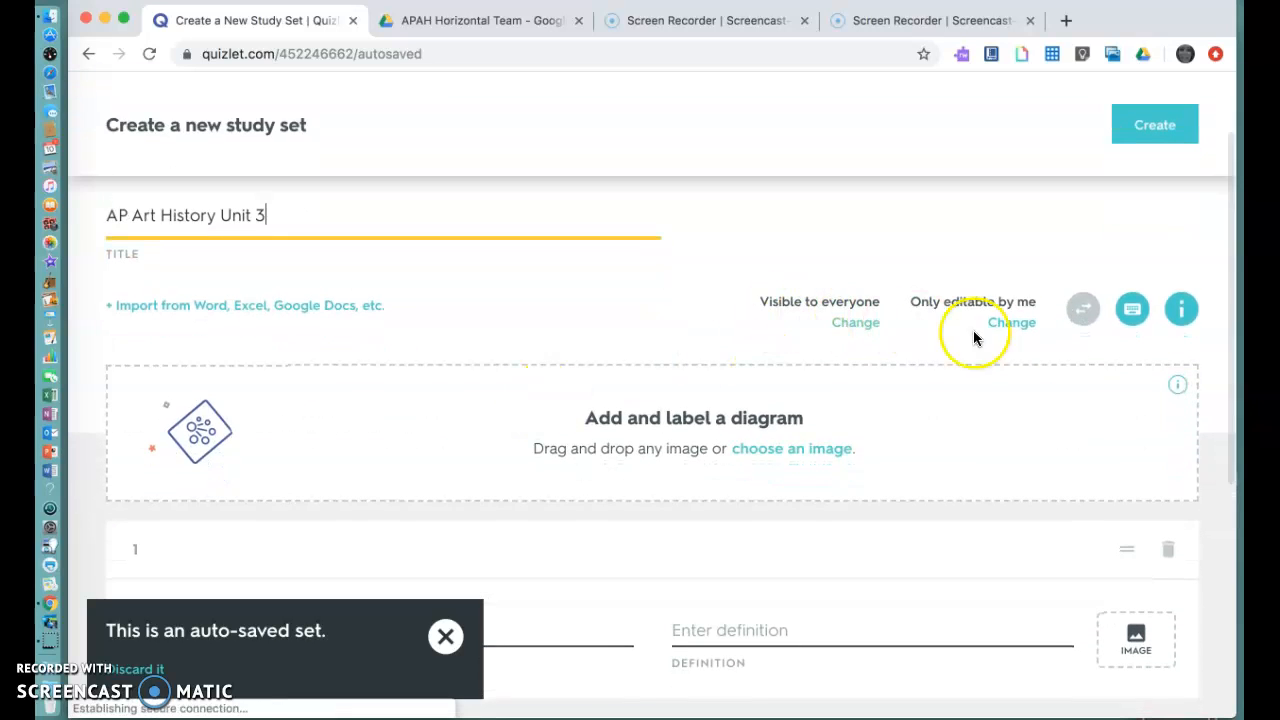
{"action": "scroll", "coordinate": [624, 447], "scroll_direction": "down", "scroll_amount": 2}
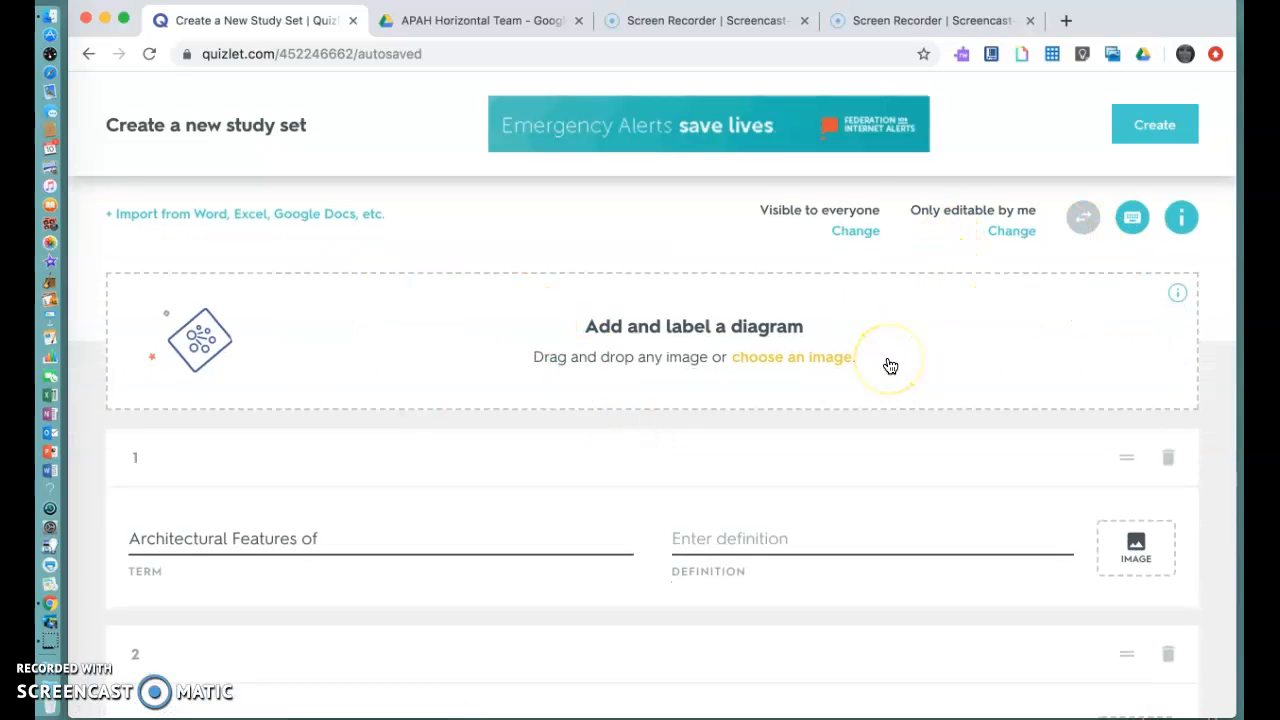
{"action": "scroll", "coordinate": [890, 366], "scroll_direction": "down", "scroll_amount": 2}
{"action": "scroll", "coordinate": [890, 366], "scroll_direction": "down", "scroll_amount": 1}
{"action": "left_click", "coordinate": [431, 408]}
{"action": "left_click_drag", "start_coordinate": [431, 408], "coordinate": [77, 406]}
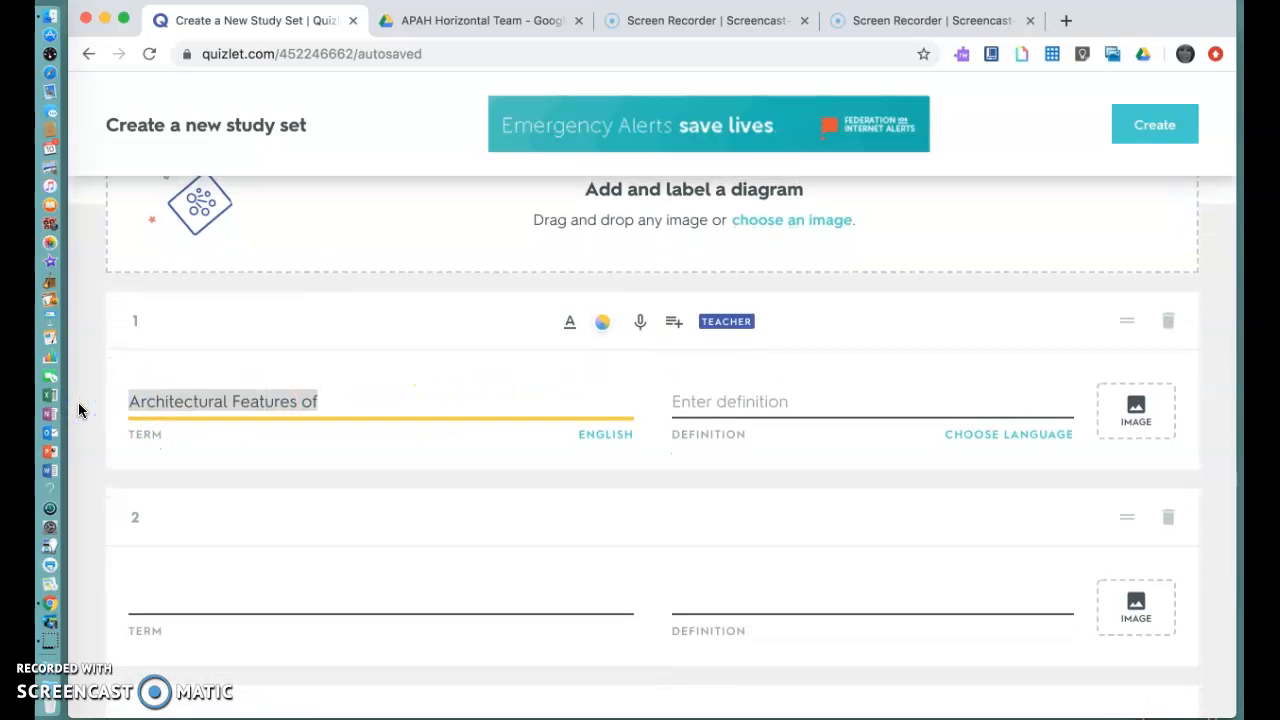
{"action": "type", "text": "Featu"}
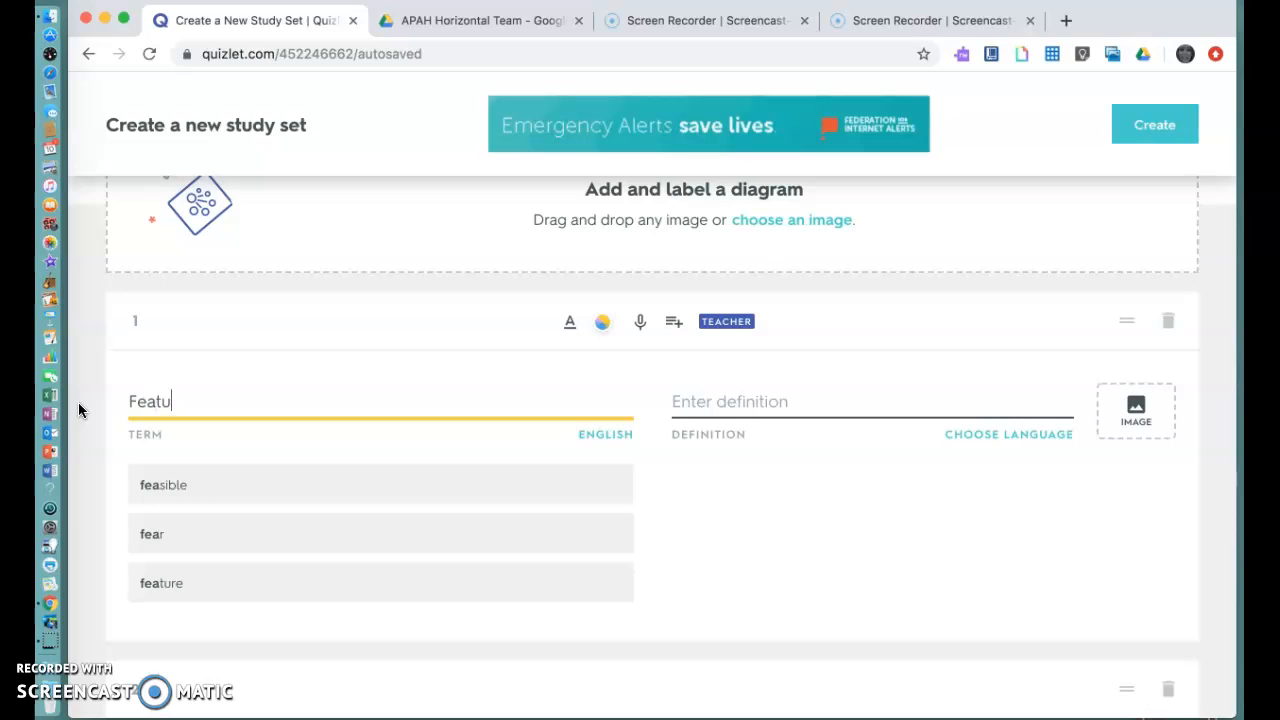
{"action": "type", "text": "res of Gothic"}
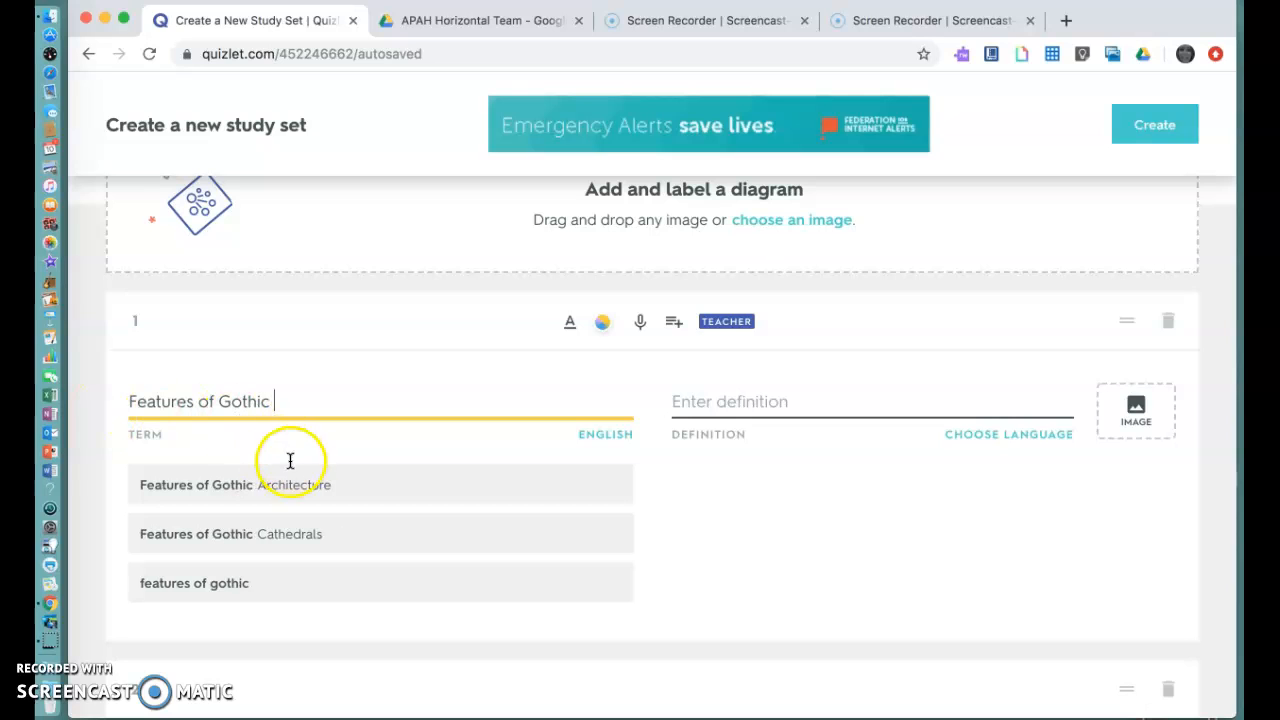
{"action": "left_click", "coordinate": [316, 486]}
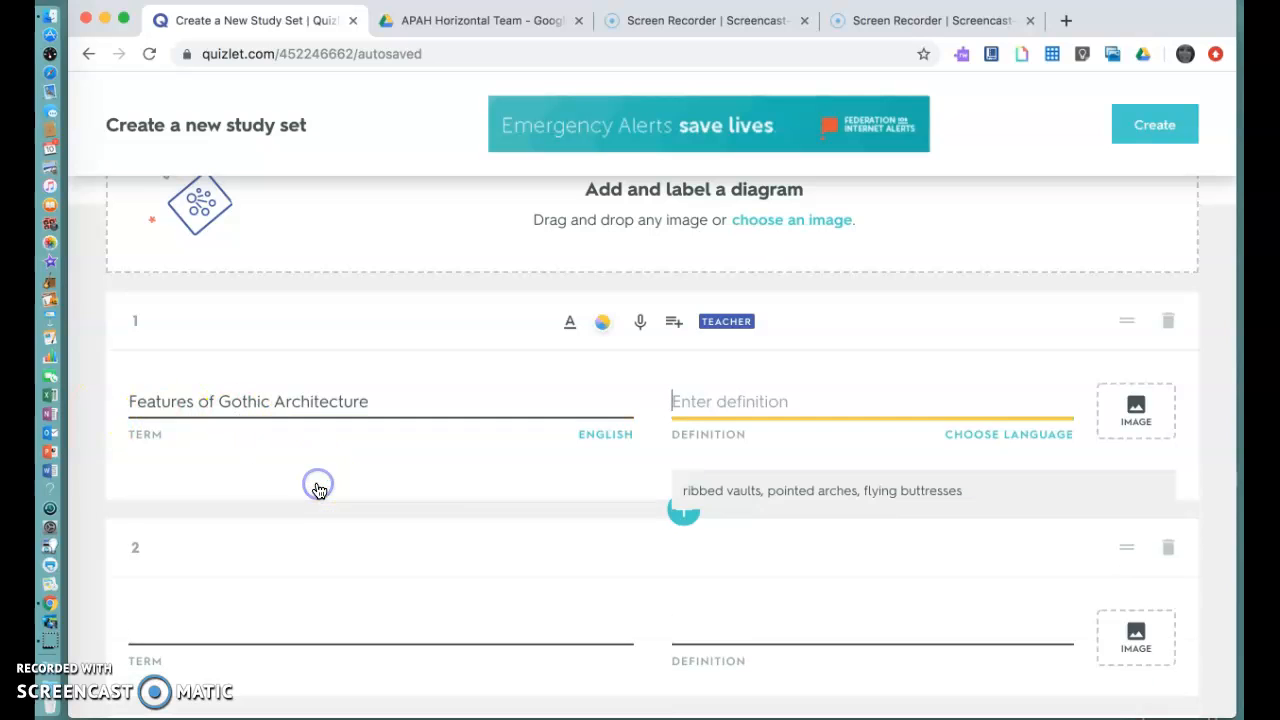
Fill the first card's definition from the suggestion and edit it to "ribbed vaults, soaring height, flying buttresses".
{"action": "left_click", "coordinate": [706, 400]}
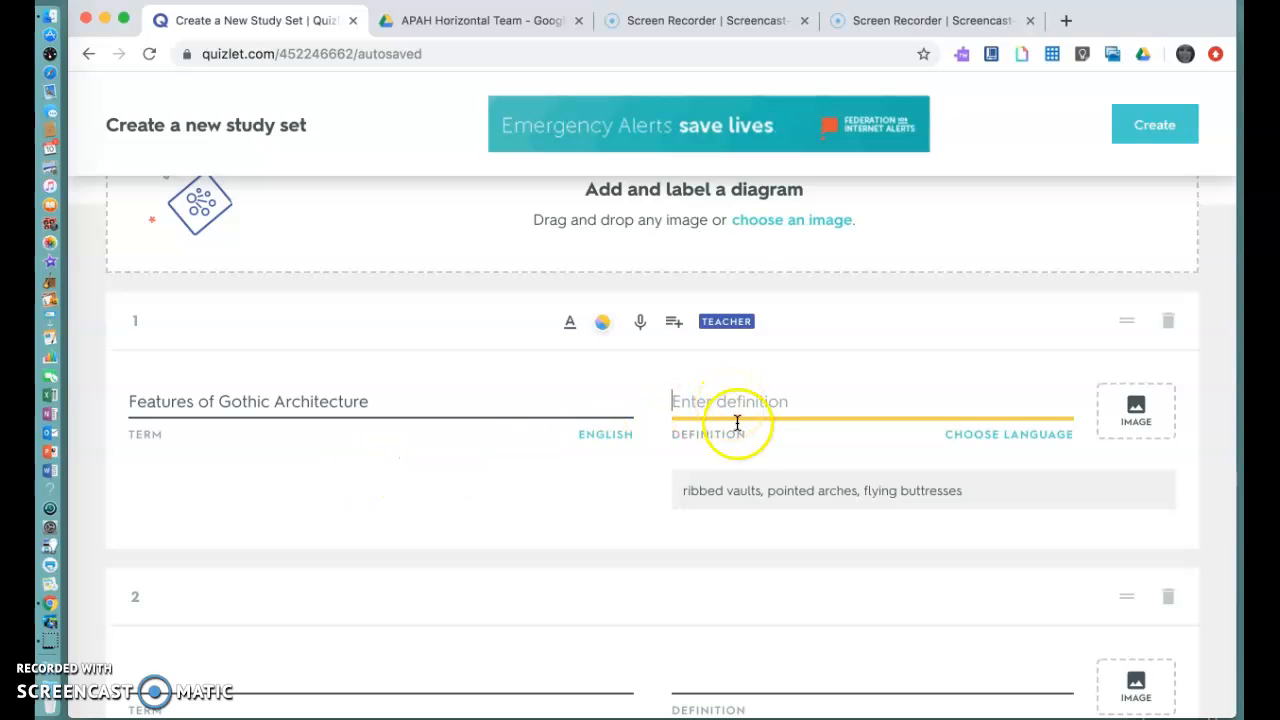
{"action": "left_click", "coordinate": [768, 488]}
{"action": "left_click", "coordinate": [894, 401]}
{"action": "key", "text": "BackSpace"}
{"action": "key", "text": "BackSpace"}
{"action": "key", "text": "BackSpace"}
{"action": "key", "text": "BackSpace"}
{"action": "key", "text": "BackSpace"}
{"action": "key", "text": "BackSpace"}
{"action": "key", "text": "BackSpace"}
{"action": "key", "text": "BackSpace"}
{"action": "key", "text": "BackSpace"}
{"action": "key", "text": "BackSpace"}
{"action": "key", "text": "BackSpace"}
{"action": "key", "text": "BackSpace"}
{"action": "key", "text": "BackSpace"}
{"action": "key", "text": "BackSpace"}
{"action": "type", "text": "soaring height flying buttresses"}
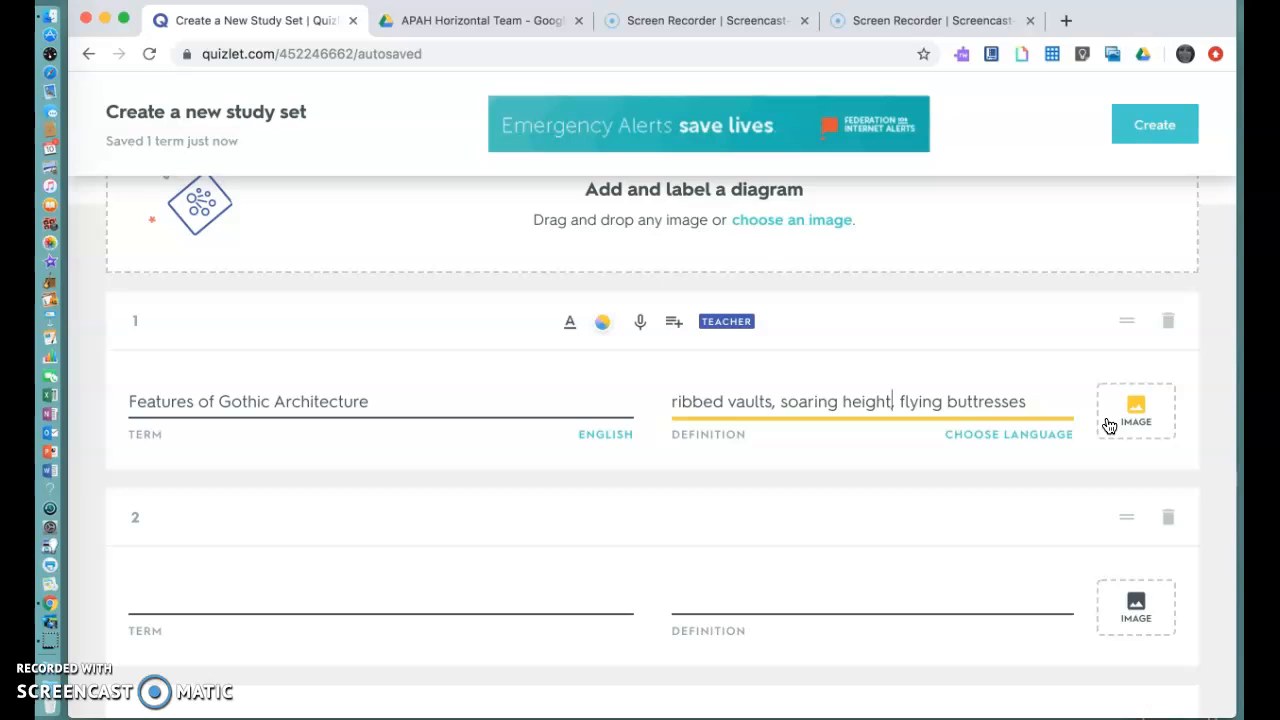
Enter "Features of Romanesque Architecture" as the second card's term, with a capital A in Architecture.
{"action": "left_click", "coordinate": [245, 605]}
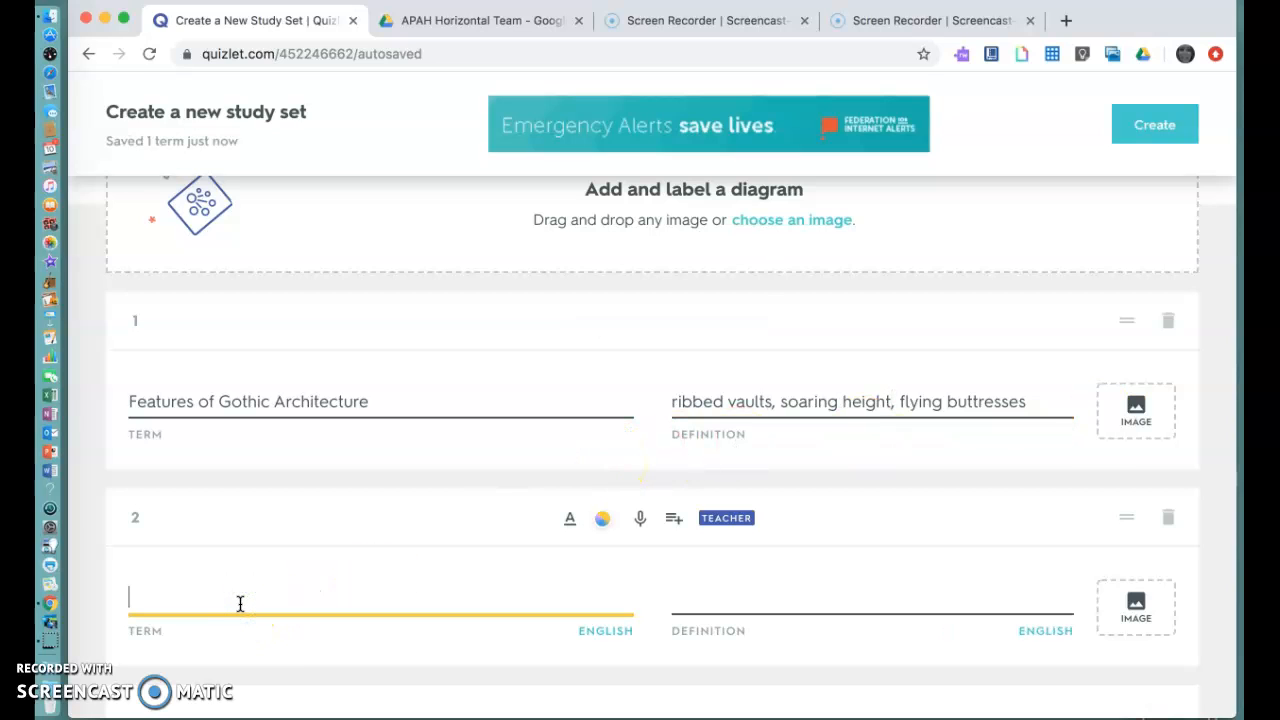
{"action": "type", "text": "Feature"}
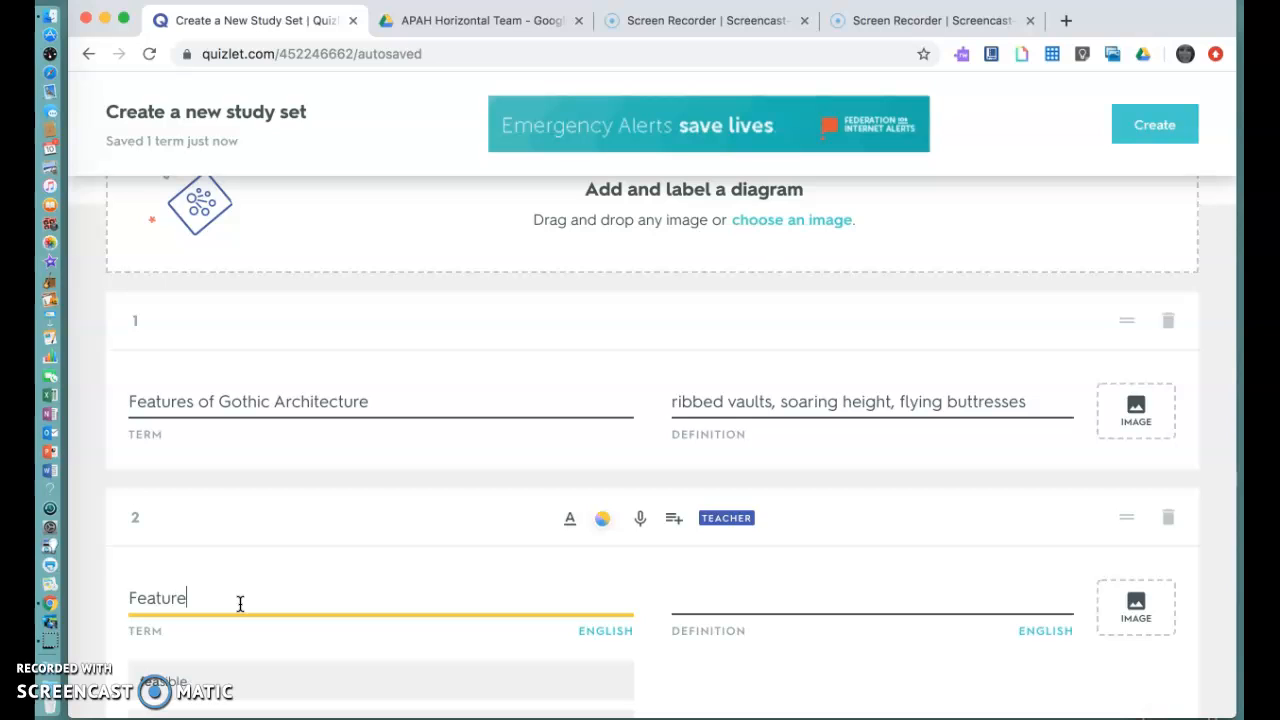
{"action": "type", "text": "s of Romane"}
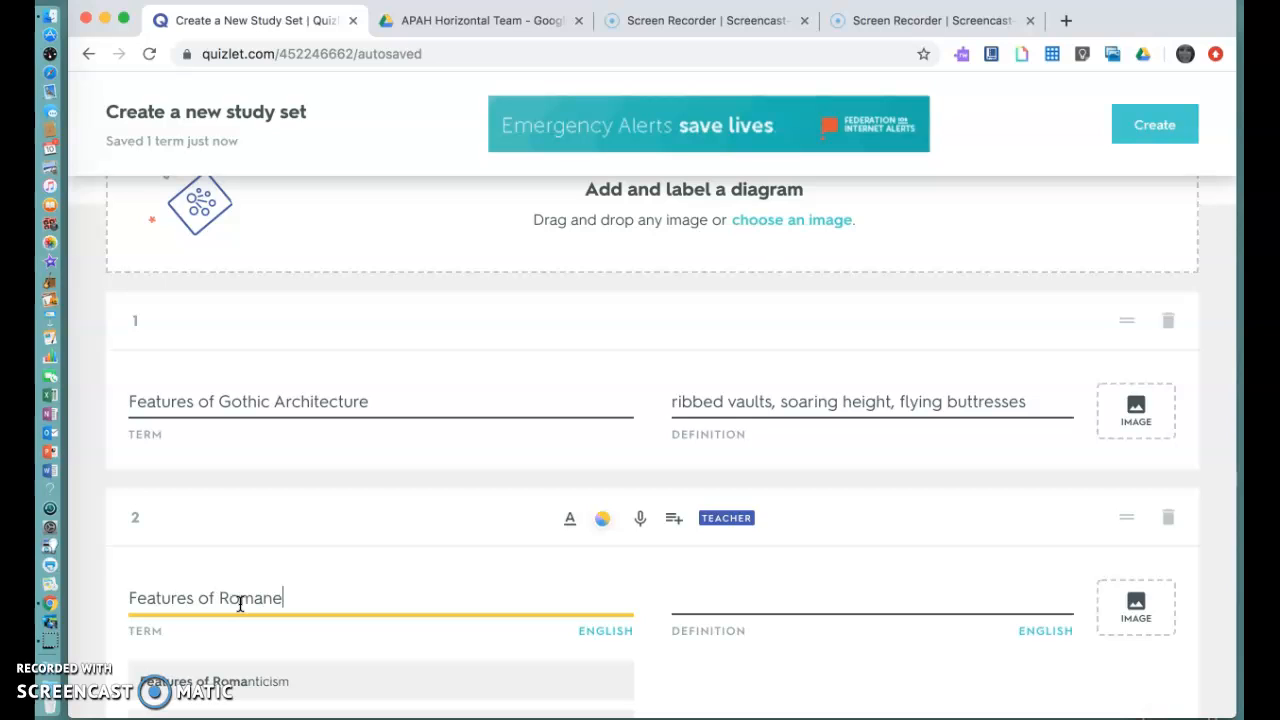
{"action": "type", "text": "sque ARc"}
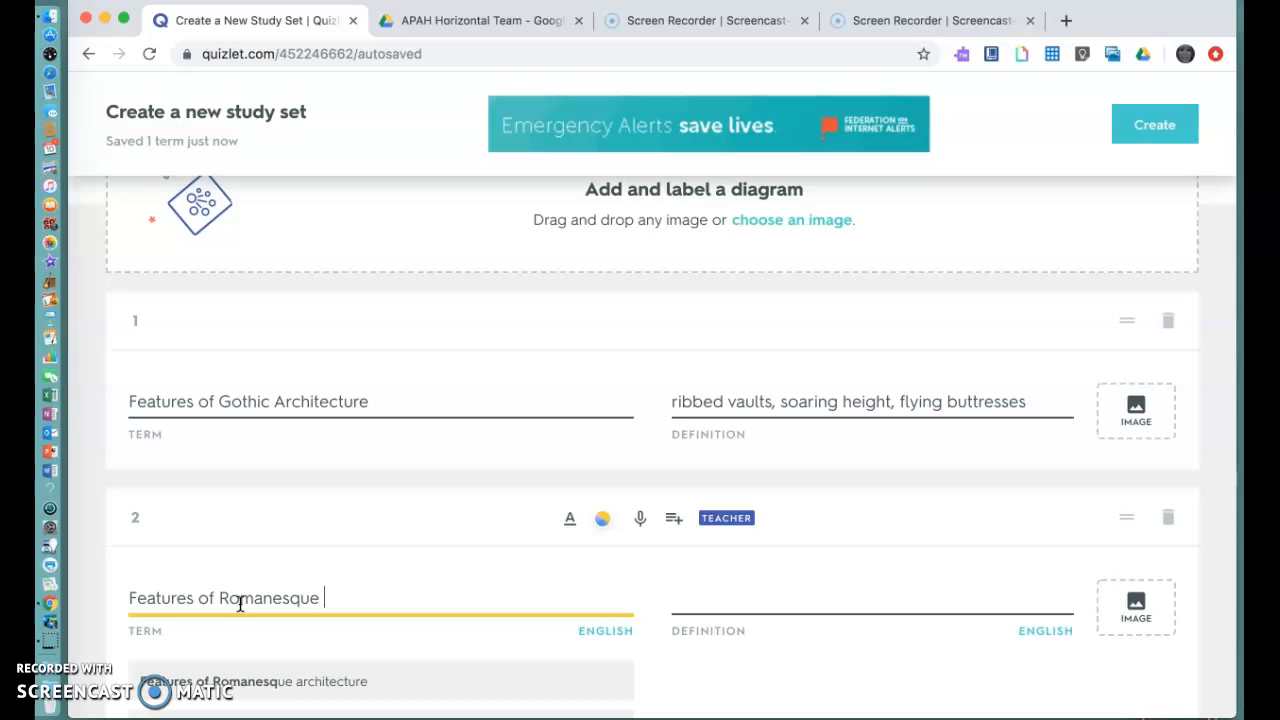
{"action": "key", "text": "BackSpace"}
{"action": "key", "text": "BackSpace"}
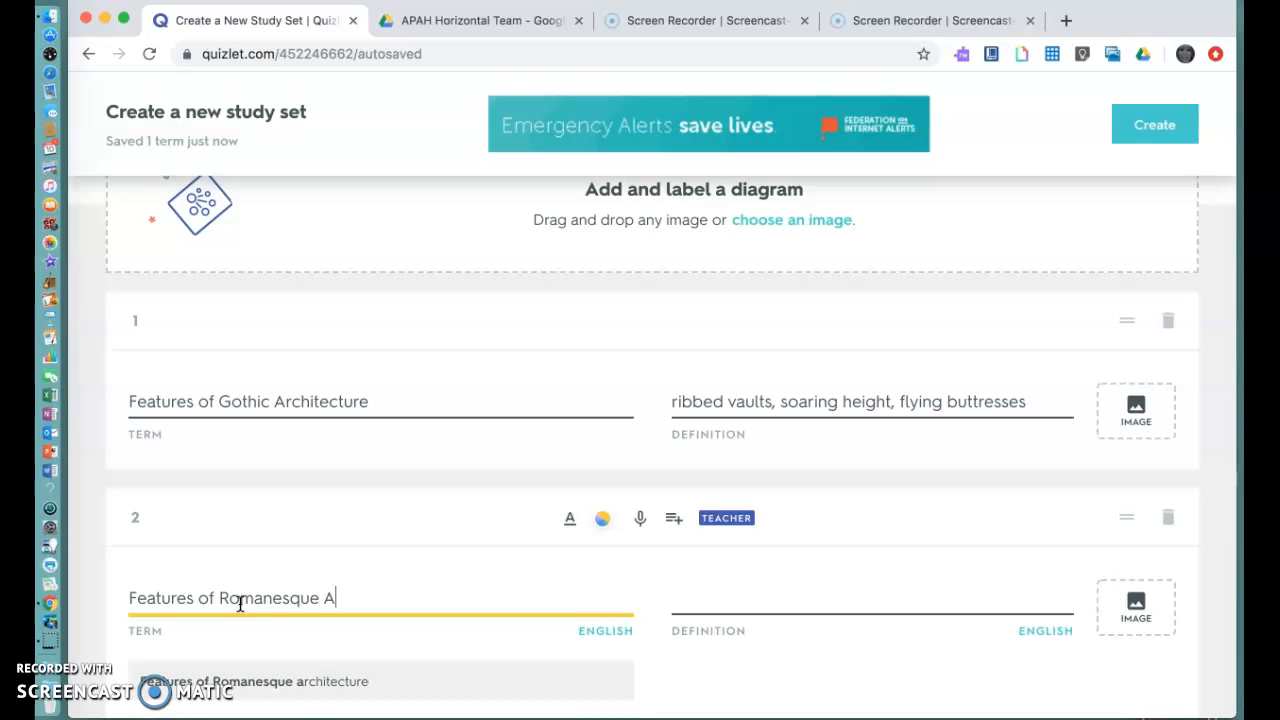
{"action": "left_click", "coordinate": [300, 684]}
{"action": "left_click", "coordinate": [333, 597]}
{"action": "key", "text": "BackSpace"}
{"action": "type", "text": "A"}
Enter "thick walls, small windows, barrel vaulting" as the second card's definition.
{"action": "left_click", "coordinate": [735, 605]}
{"action": "type", "text": "thick"}
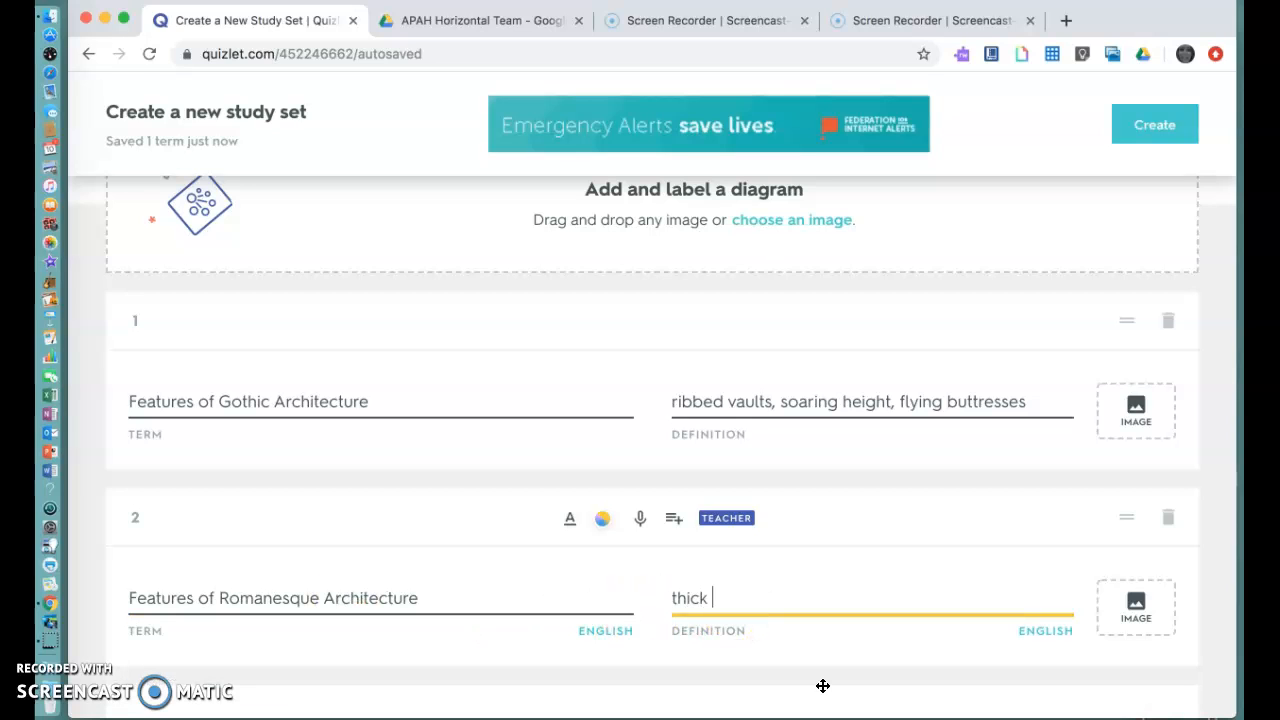
{"action": "type", "text": " walls, small windows"}
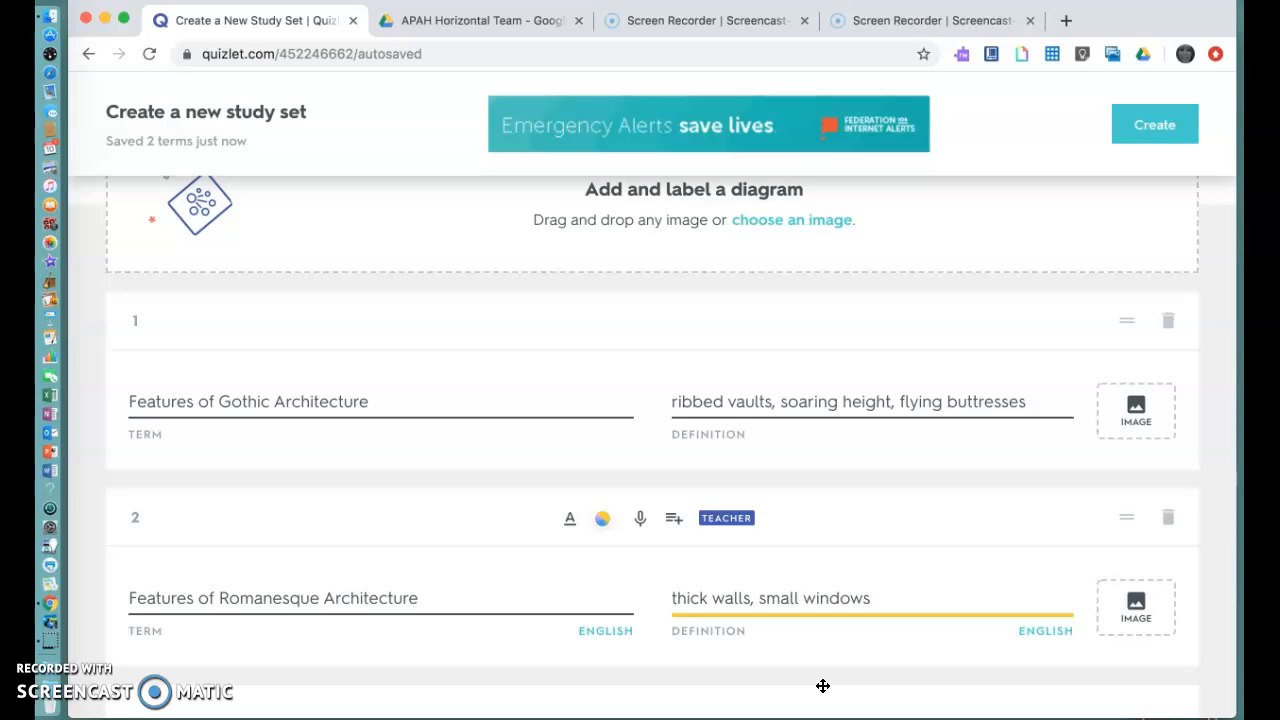
{"action": "type", "text": ", barrel vaulting"}
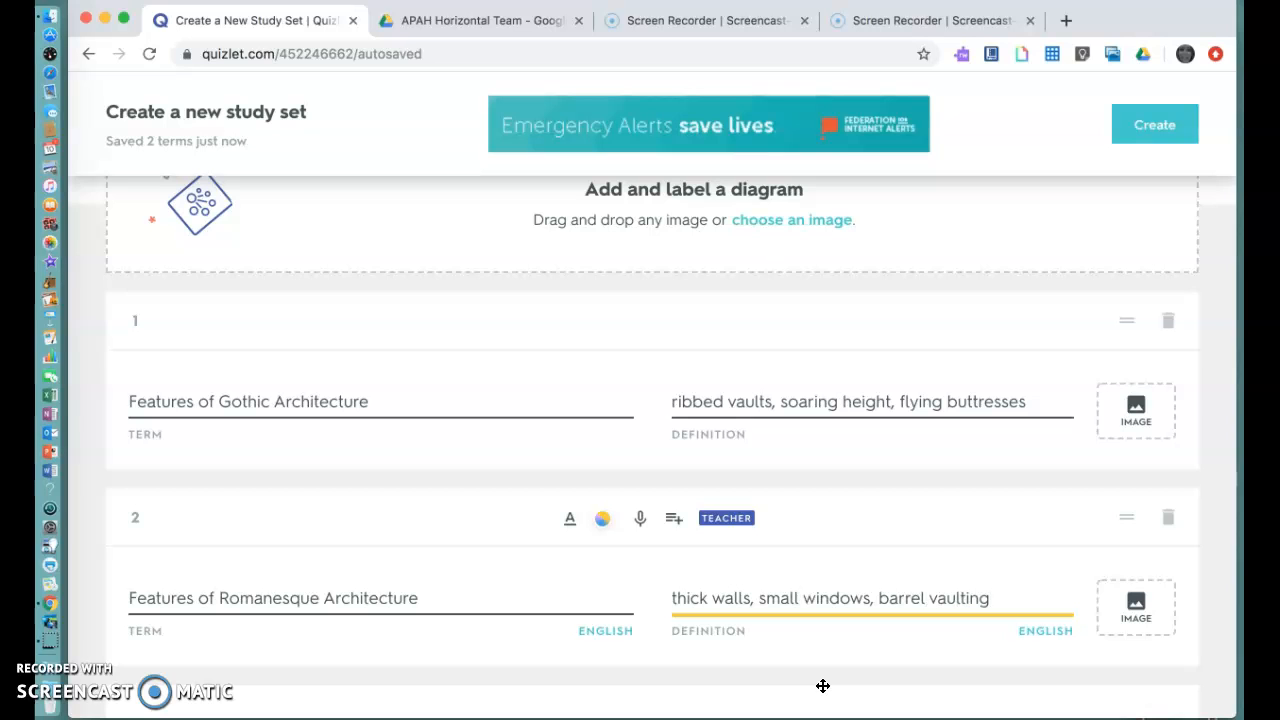
Add a third card with the term "Symbols of the four gospel writers".
{"action": "scroll", "coordinate": [822, 686], "scroll_direction": "down", "scroll_amount": 3}
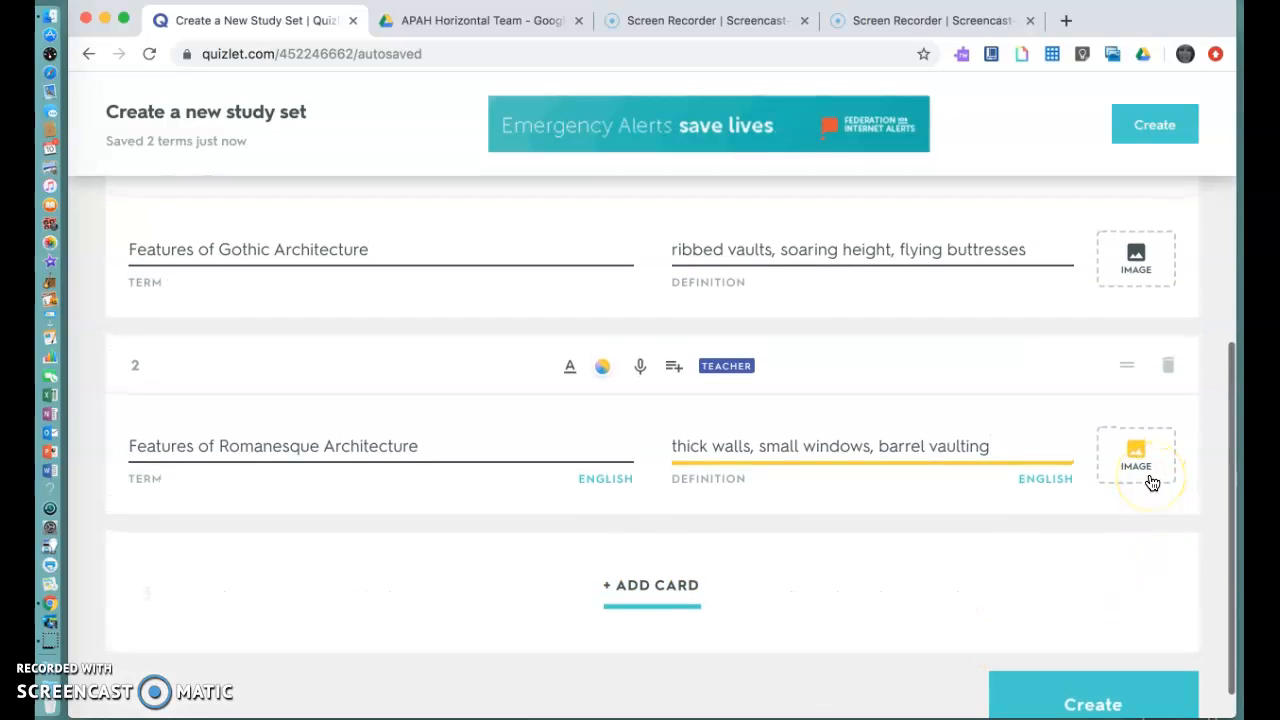
{"action": "left_click", "coordinate": [658, 593]}
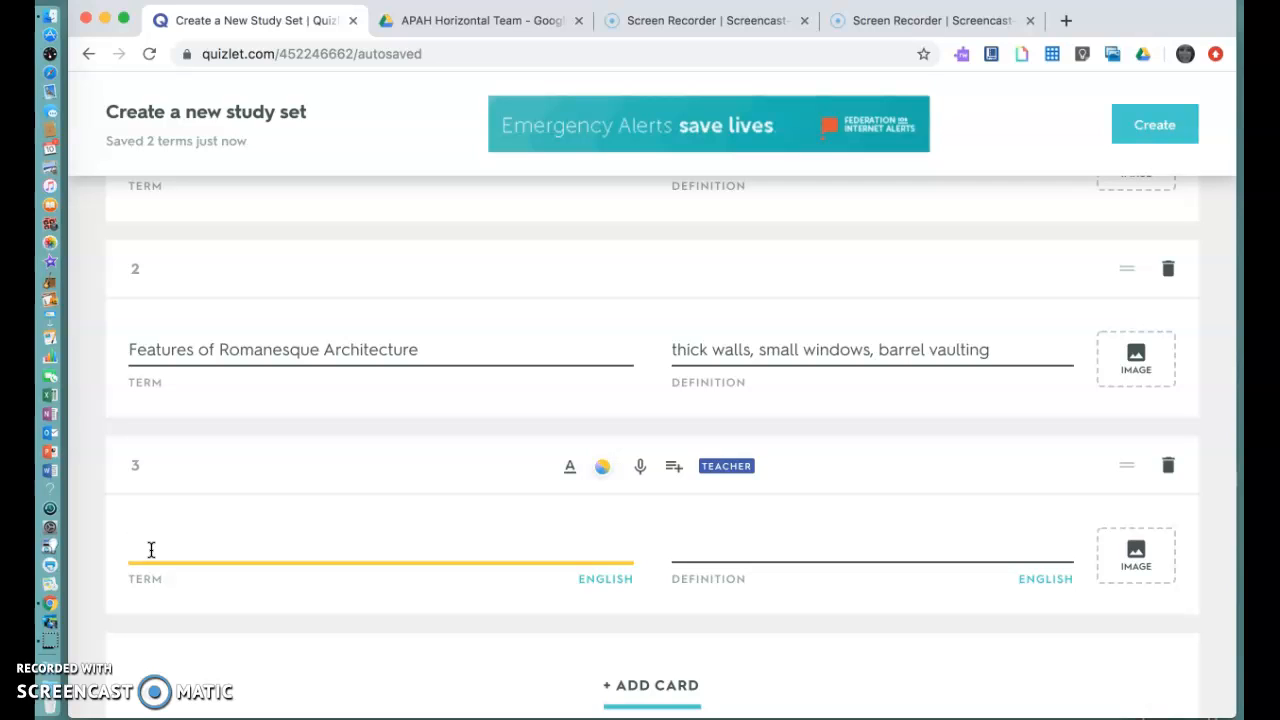
{"action": "type", "text": "Symbols of the four"}
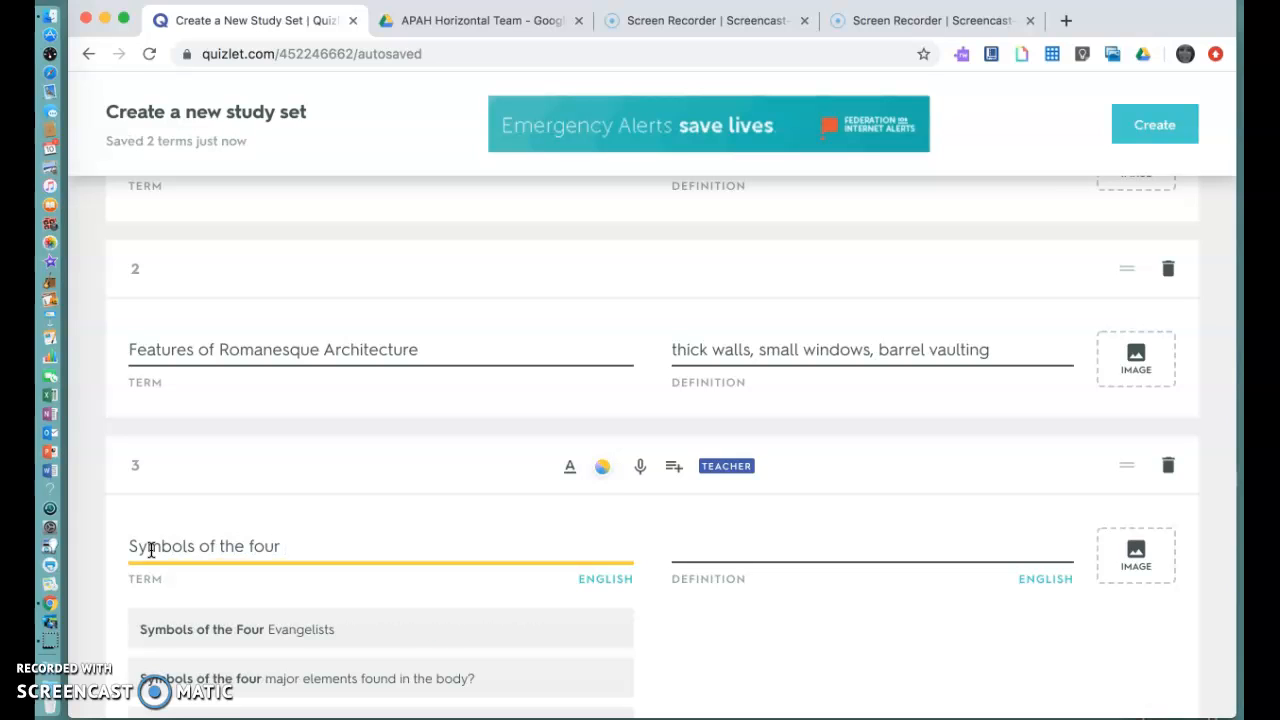
{"action": "type", "text": " golspe"}
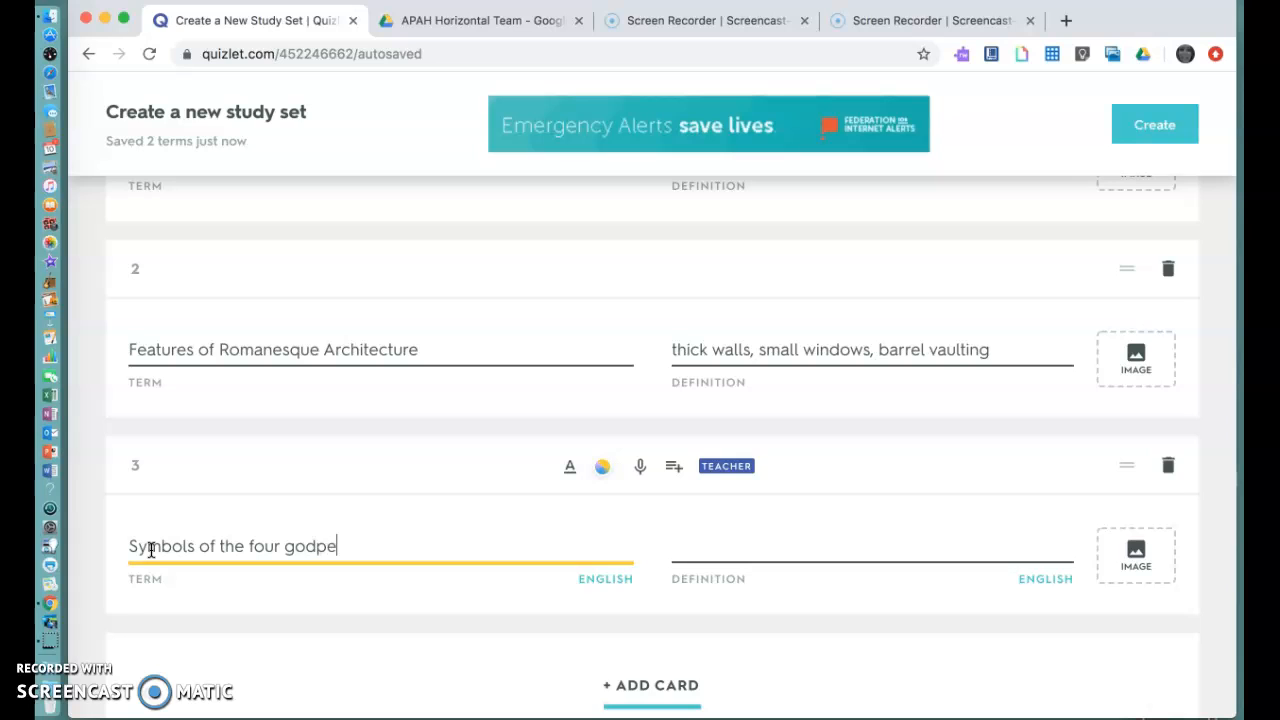
{"action": "key", "text": "BackSpace"}
{"action": "key", "text": "BackSpace"}
{"action": "key", "text": "BackSpace"}
{"action": "key", "text": "BackSpace"}
{"action": "type", "text": "se"}
{"action": "key", "text": "BackSpace"}
{"action": "type", "text": "pel writ"}
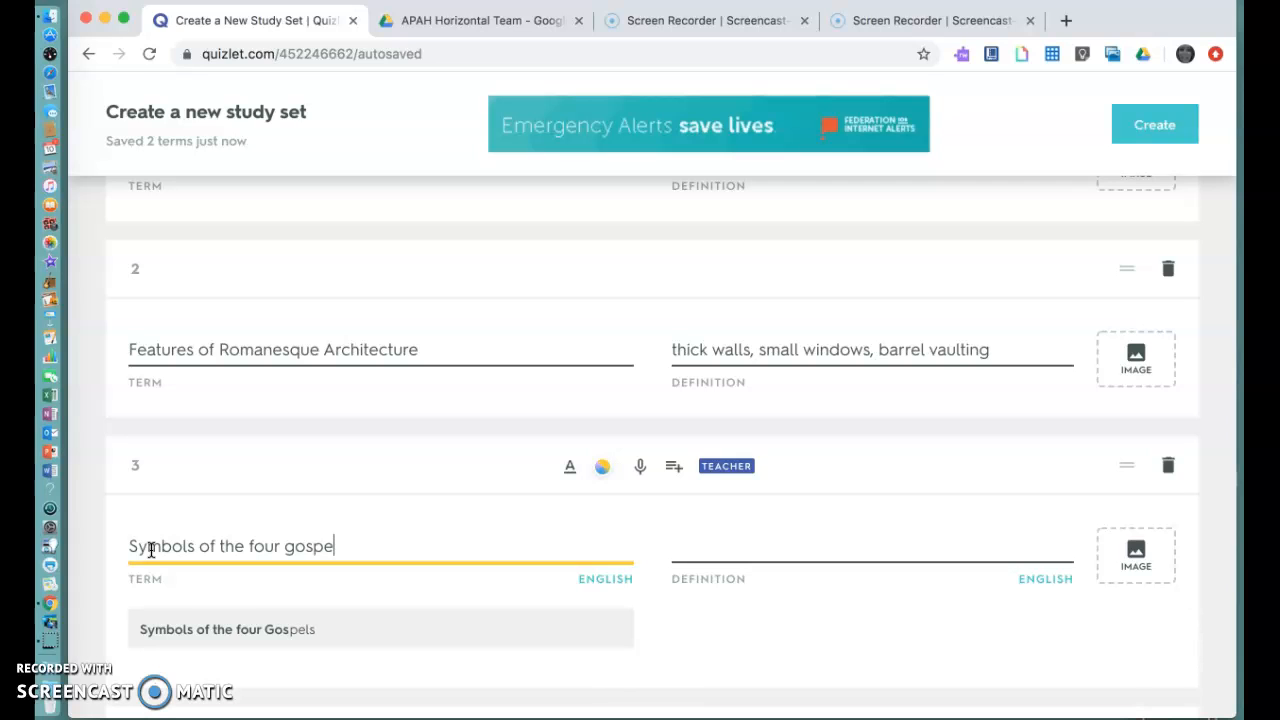
{"action": "type", "text": "ers"}
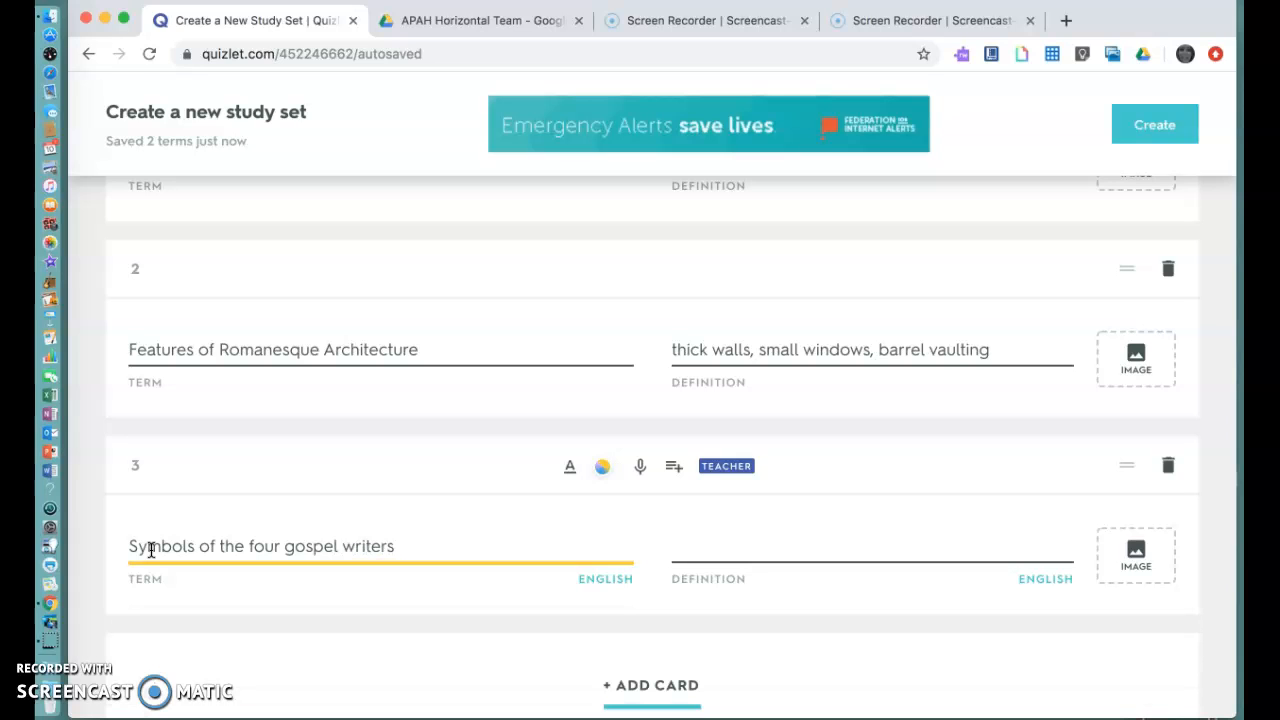
Enter "lion, winged man, calf, eagle" as the third card's definition.
{"action": "left_click", "coordinate": [732, 550]}
{"action": "type", "text": "lion, winged man, calf"}
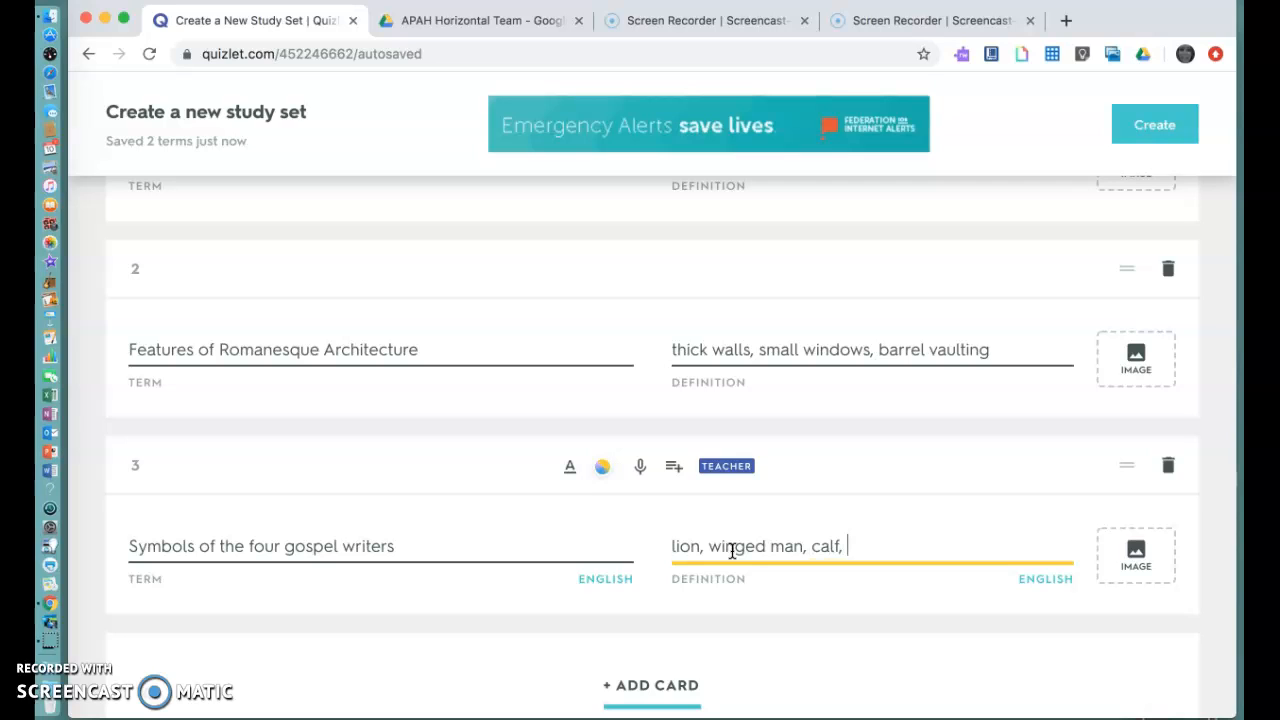
{"action": "type", "text": ", eagle"}
{"action": "key", "text": "BackSpace"}
{"action": "type", "text": "le"}
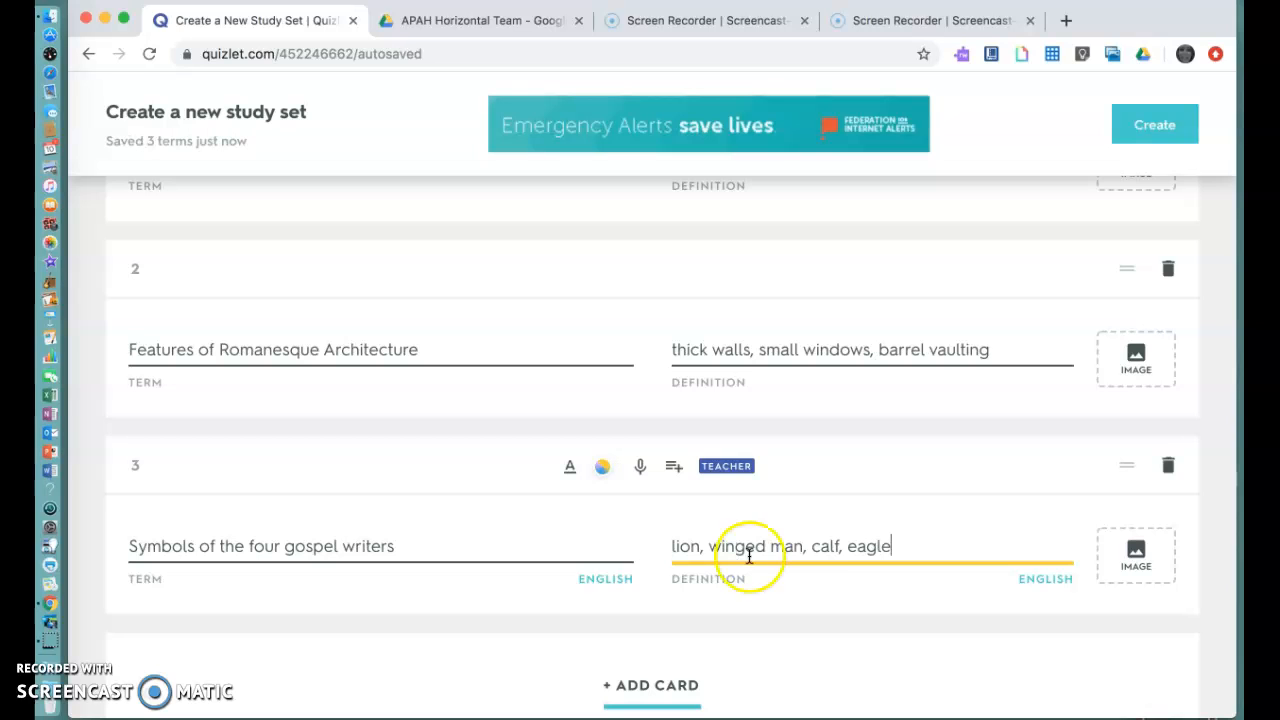
Set the study set's visibility to People with a password.
{"action": "scroll", "coordinate": [797, 563], "scroll_direction": "down", "scroll_amount": 2}
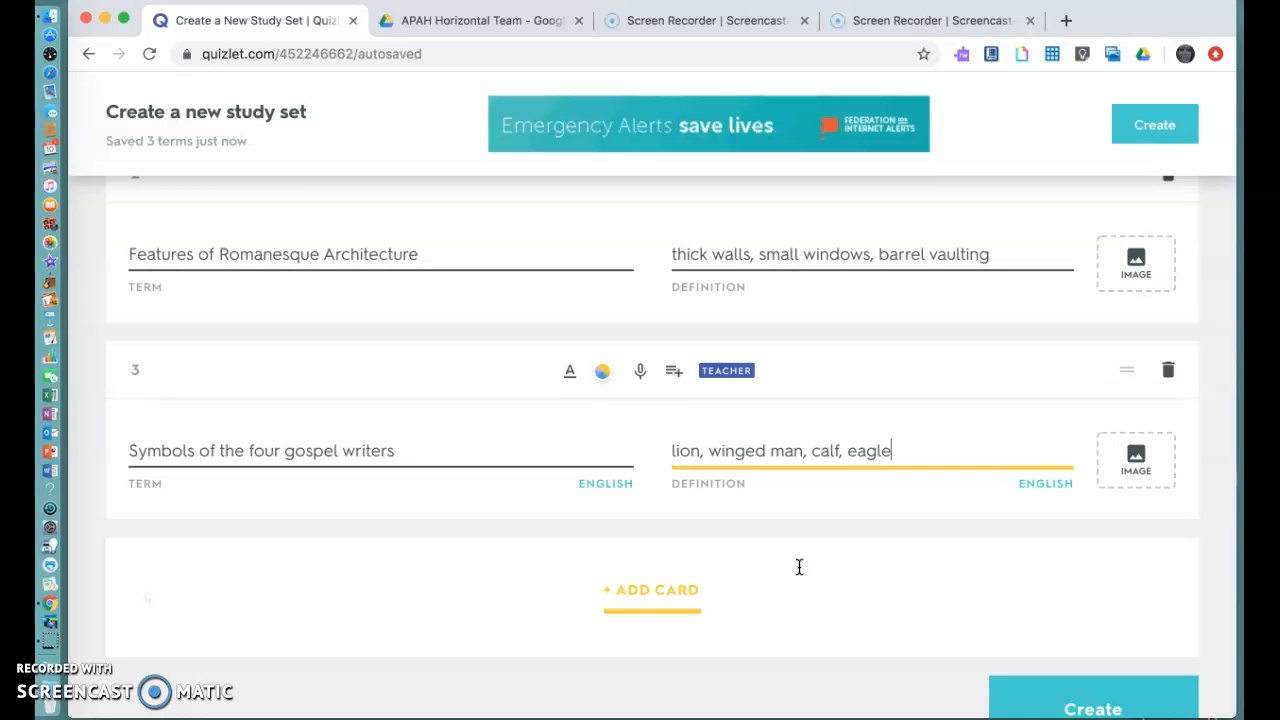
{"action": "scroll", "coordinate": [799, 567], "scroll_direction": "down", "scroll_amount": 1}
{"action": "scroll", "coordinate": [799, 567], "scroll_direction": "up", "scroll_amount": 2}
{"action": "scroll", "coordinate": [799, 567], "scroll_direction": "down", "scroll_amount": 3}
{"action": "scroll", "coordinate": [799, 567], "scroll_direction": "up", "scroll_amount": 10}
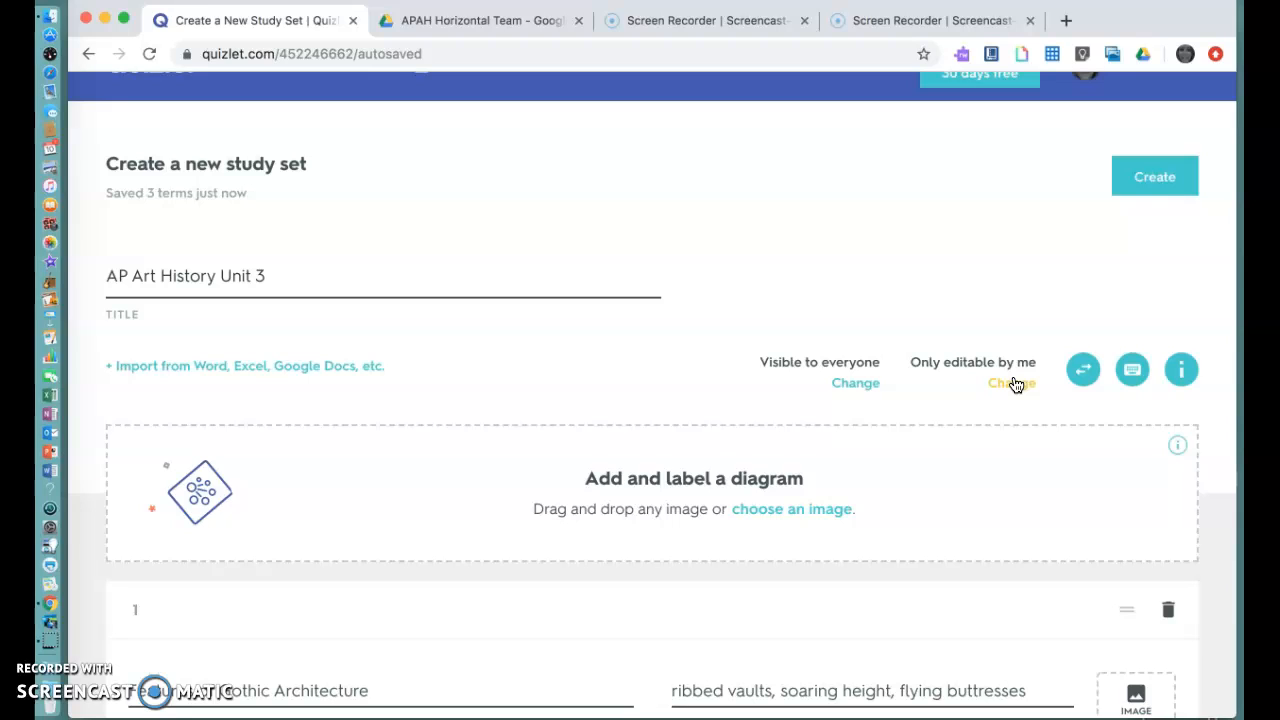
{"action": "left_click", "coordinate": [870, 384]}
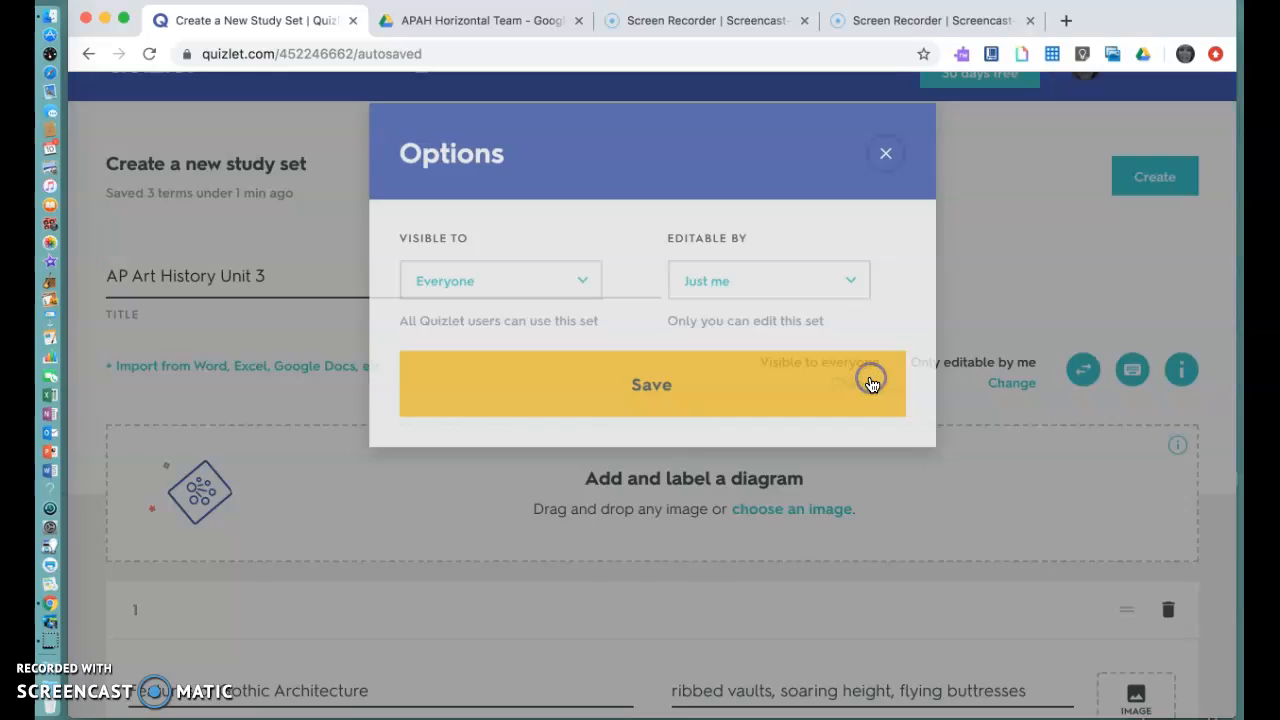
{"action": "left_click", "coordinate": [594, 294]}
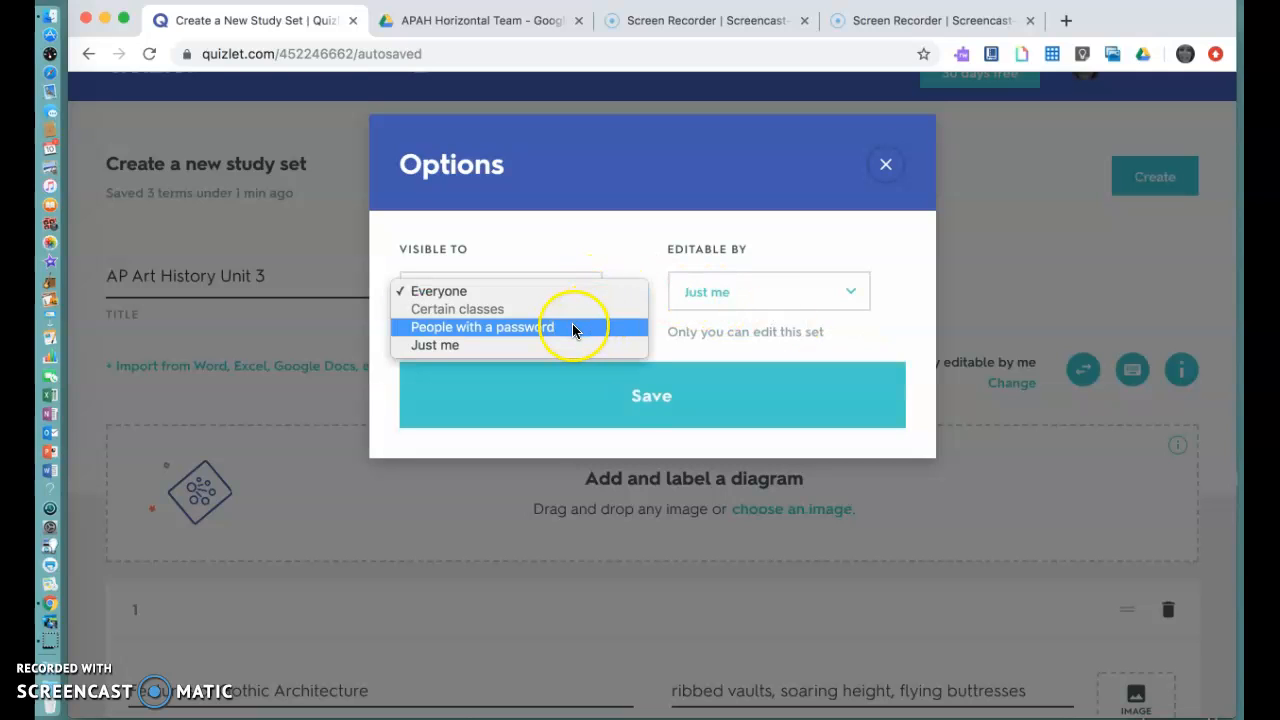
{"action": "left_click", "coordinate": [573, 328]}
Create an access password for the set, save the options, and decline the browser's offer to update the stored password.
{"action": "left_click", "coordinate": [487, 390]}
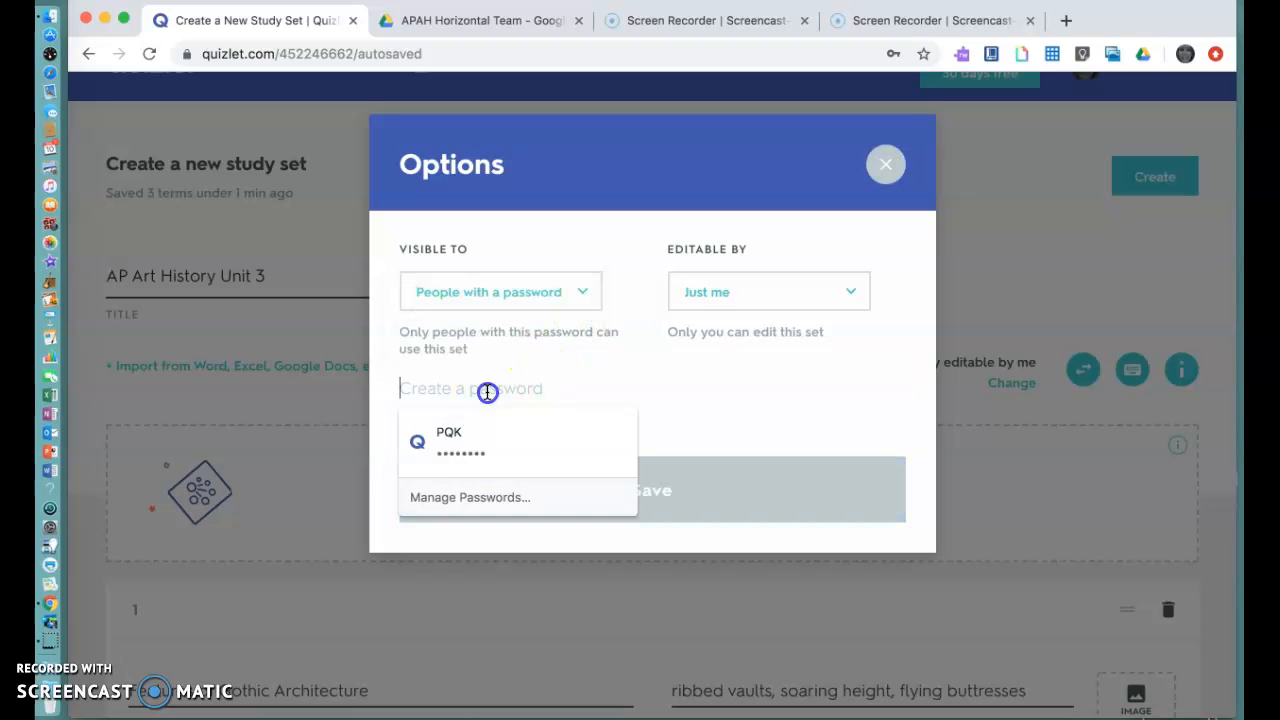
{"action": "type", "text": "a"}
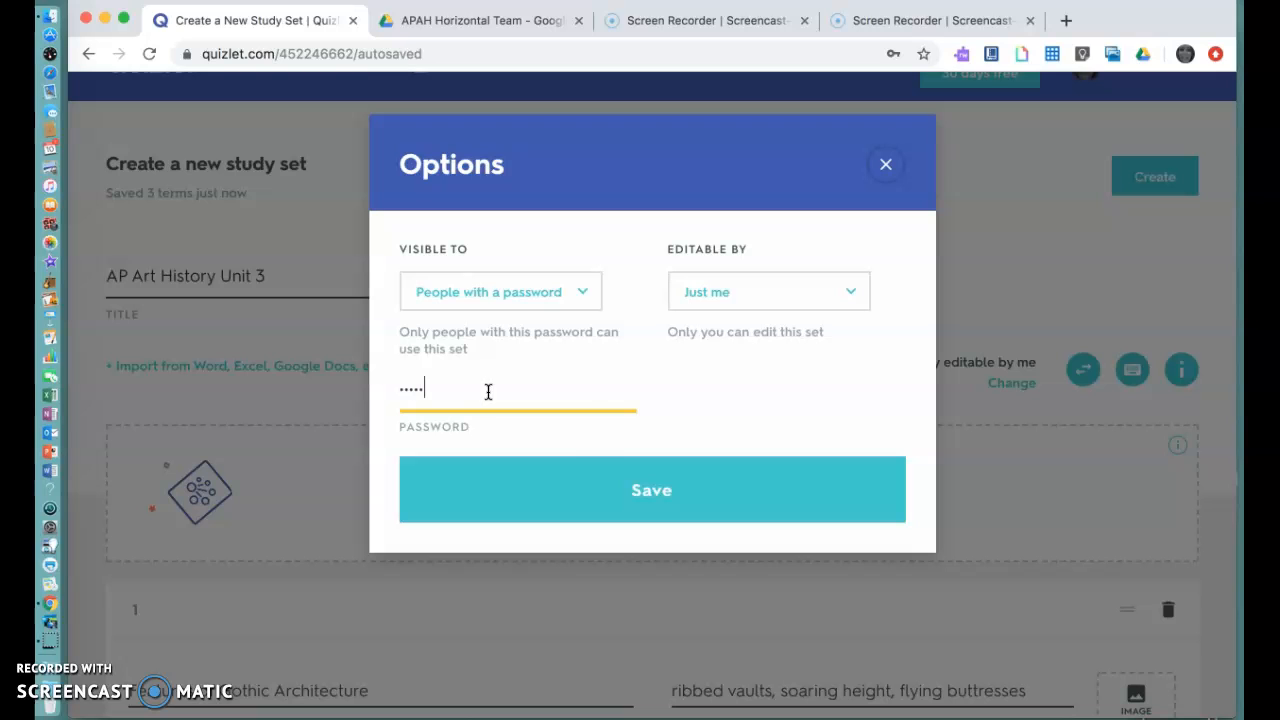
{"action": "left_click", "coordinate": [632, 484]}
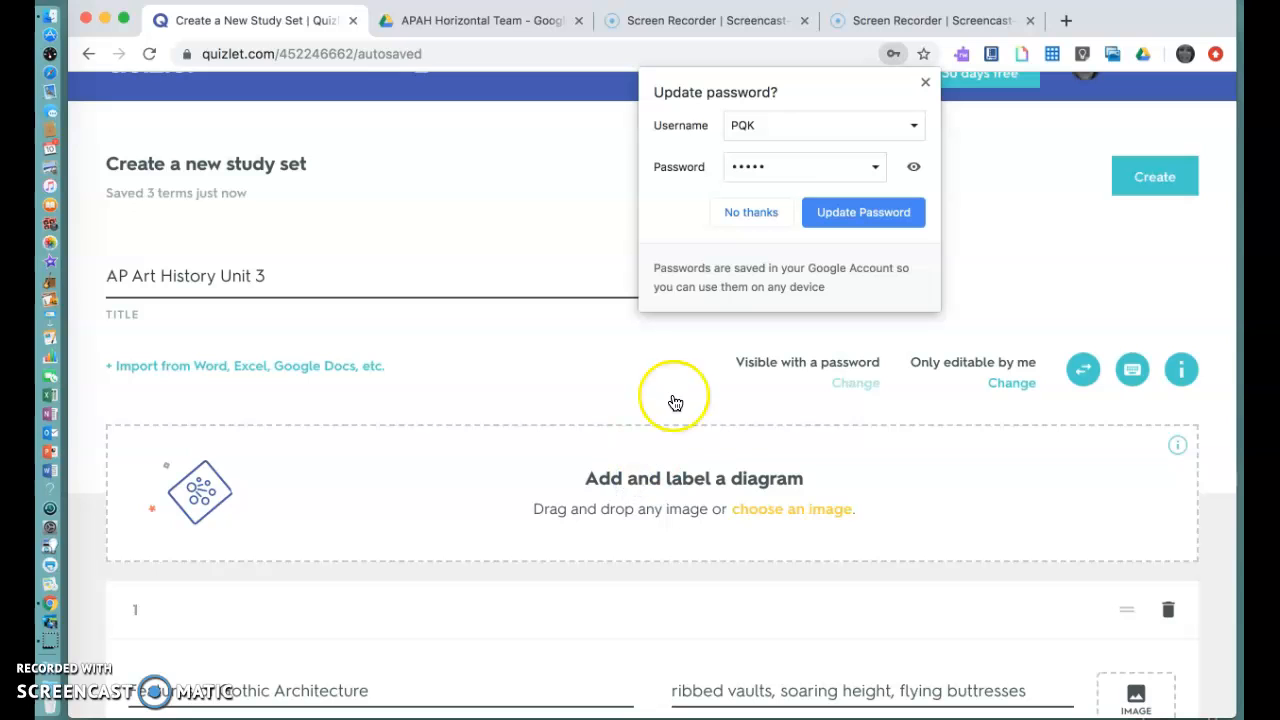
{"action": "left_click", "coordinate": [751, 212]}
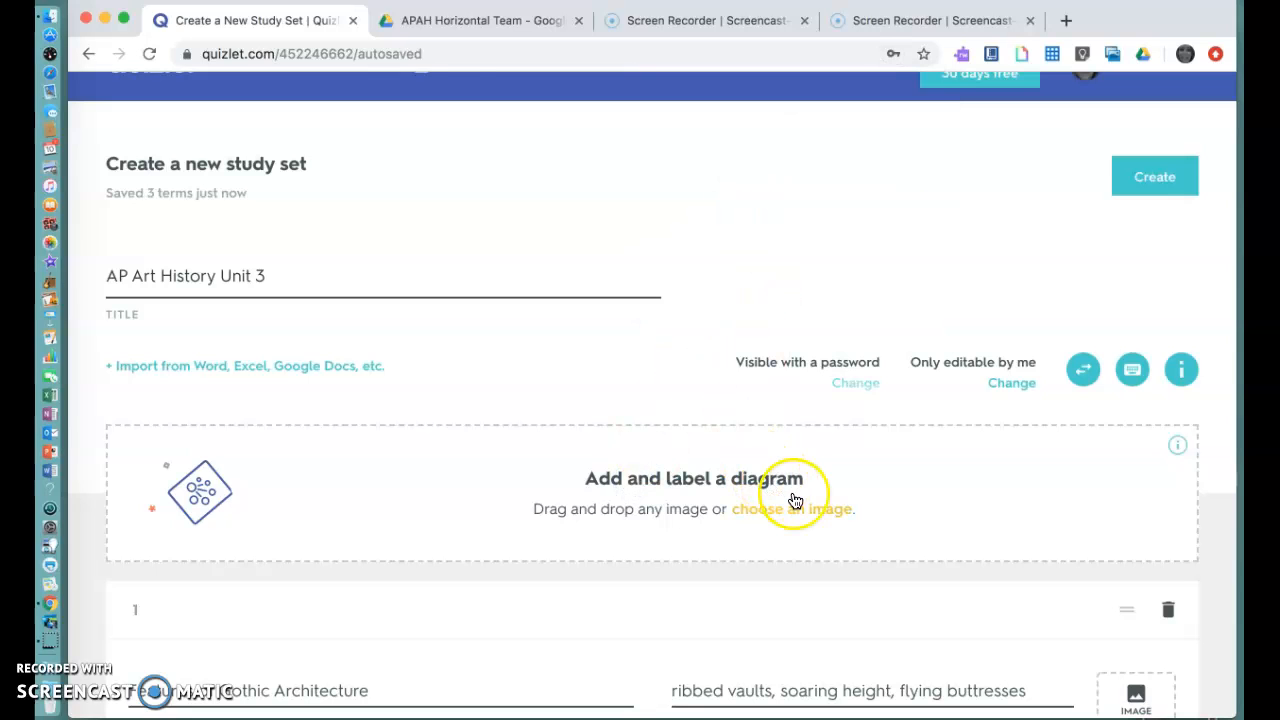
Finish creating the AP Art History Unit 3 study set.
{"action": "scroll", "coordinate": [793, 500], "scroll_direction": "up", "scroll_amount": 1}
{"action": "left_click", "coordinate": [1150, 215]}
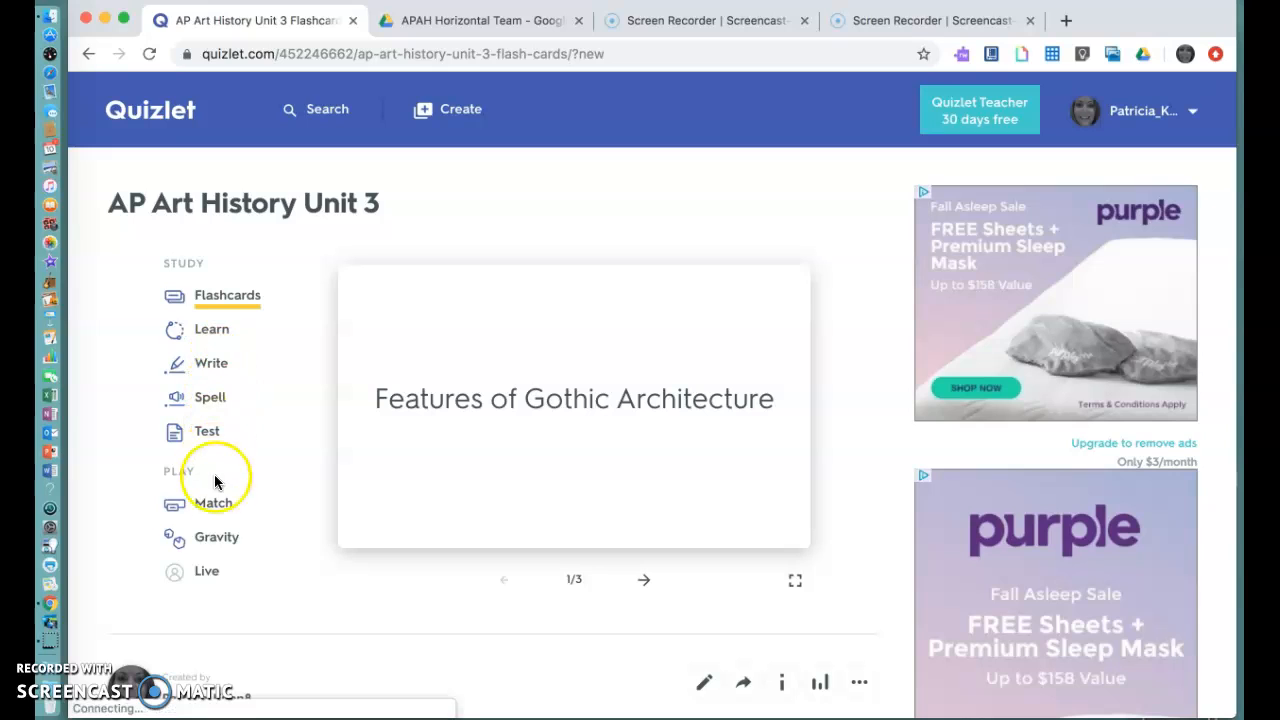
{"action": "left_click", "coordinate": [210, 570]}
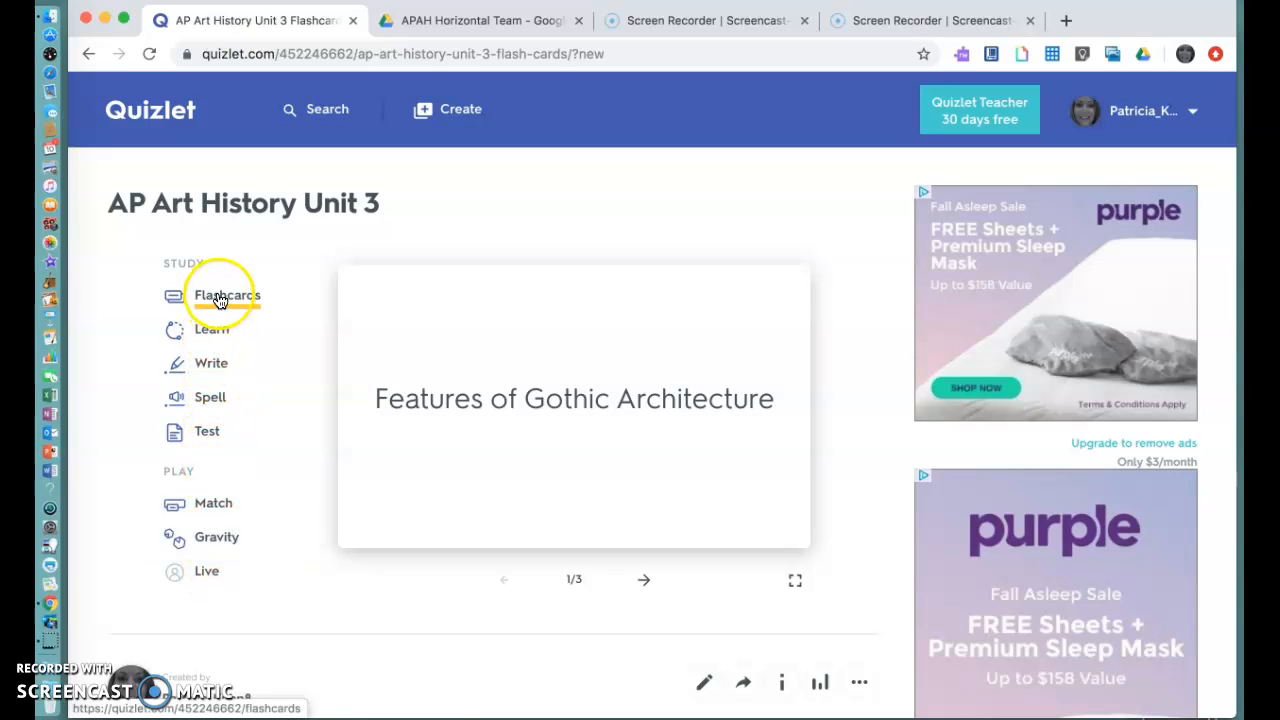
Go through all three flashcards of the set, flipping each one from its term to its definition.
{"action": "left_click", "coordinate": [649, 478]}
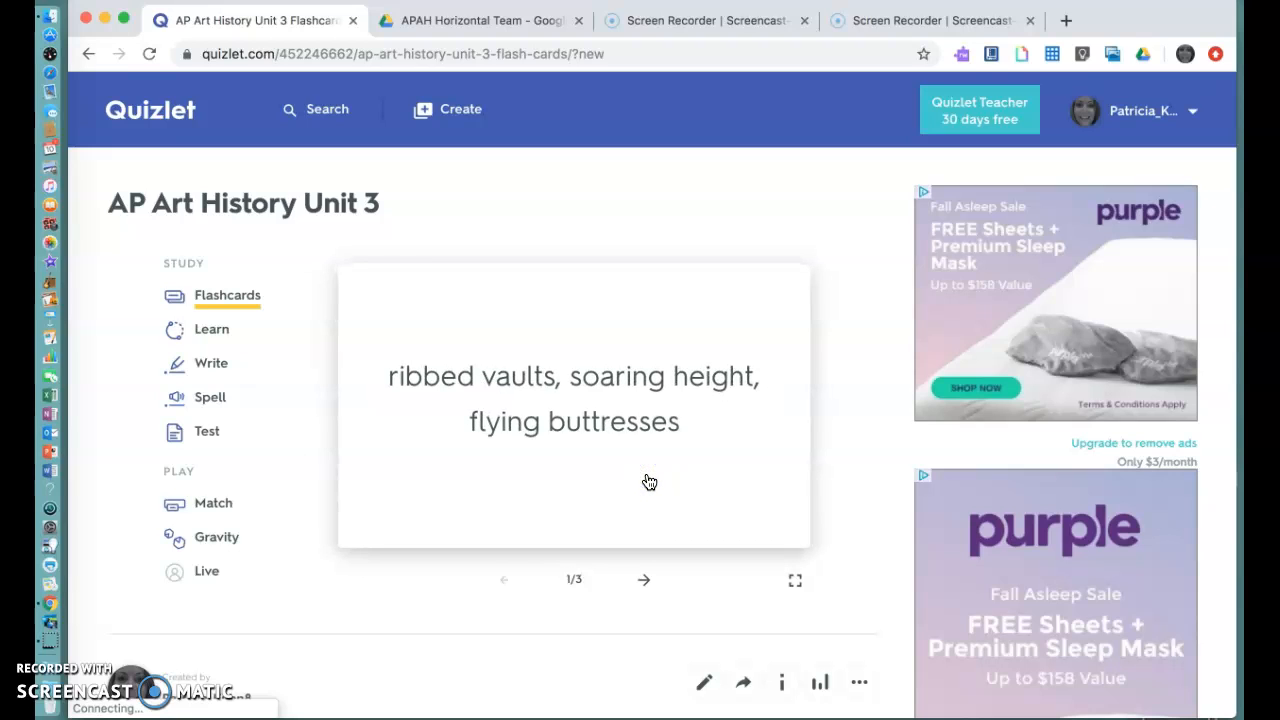
{"action": "left_click", "coordinate": [645, 581]}
{"action": "left_click", "coordinate": [636, 500]}
{"action": "left_click", "coordinate": [644, 579]}
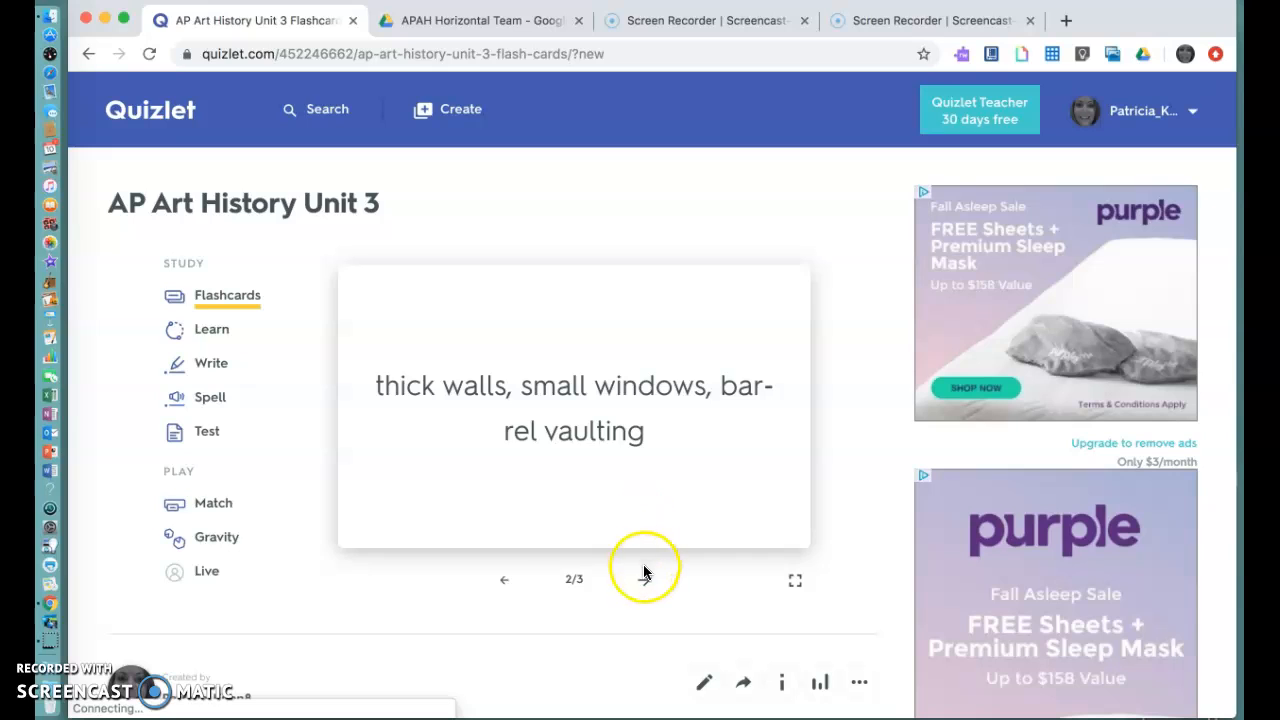
{"action": "left_click", "coordinate": [632, 468]}
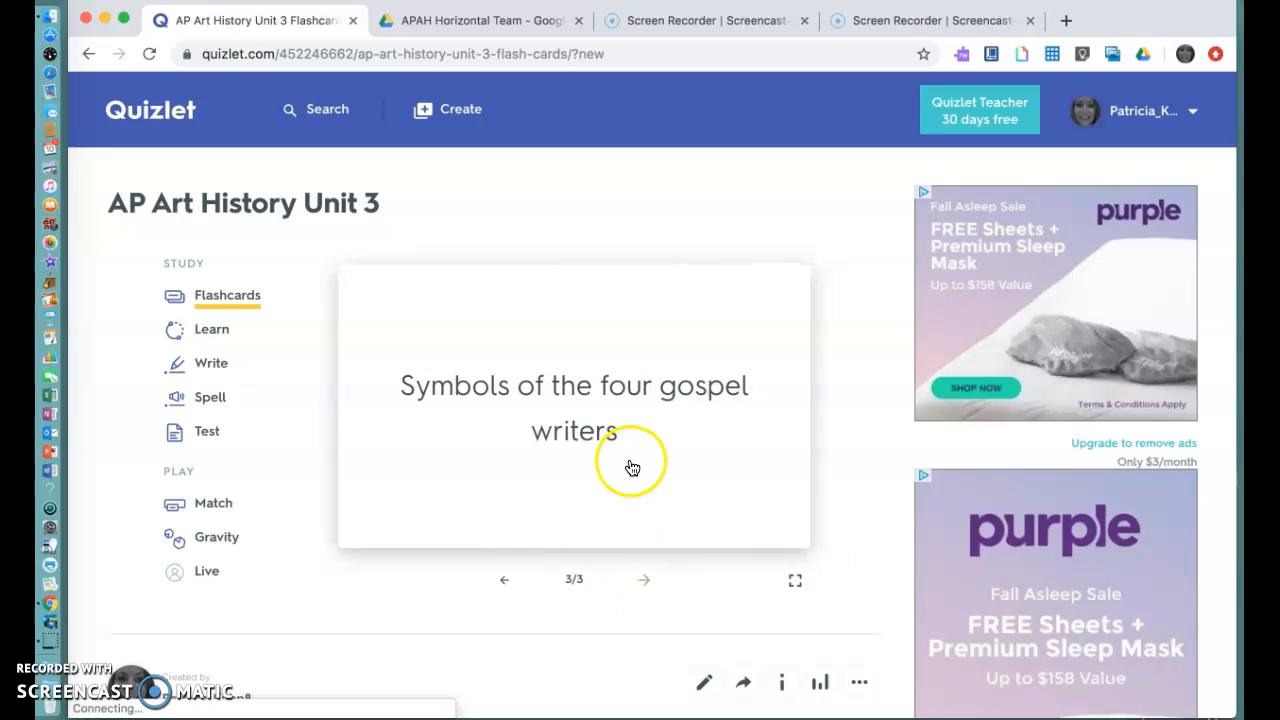
{"action": "left_click", "coordinate": [511, 449]}
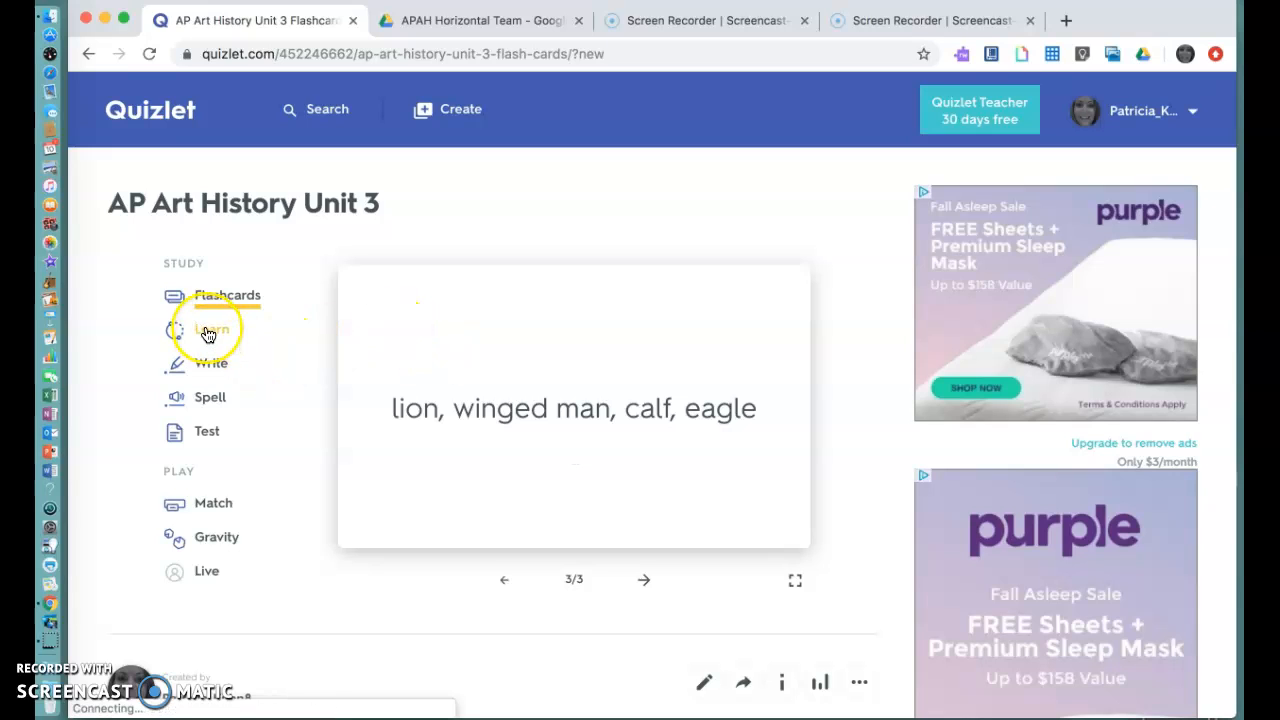
Review the set's Test questions and its Learn activity, returning to the set page after each.
{"action": "left_click", "coordinate": [207, 431]}
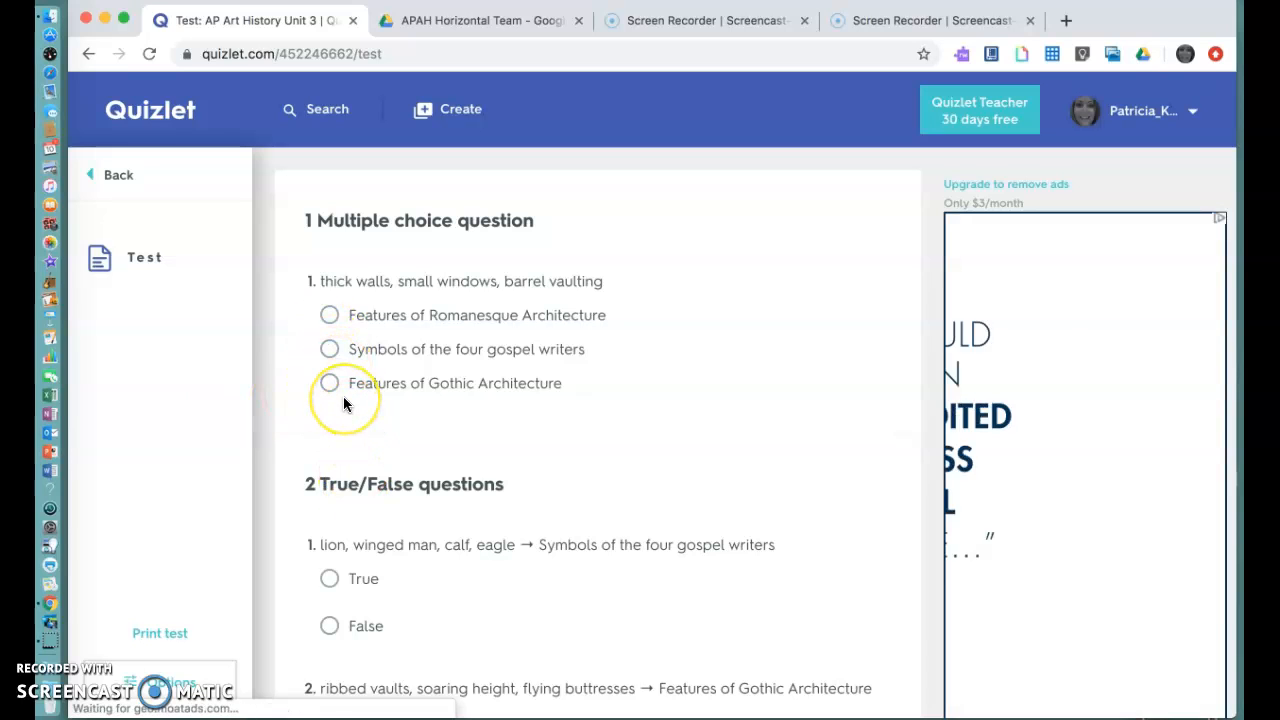
{"action": "scroll", "coordinate": [343, 396], "scroll_direction": "down", "scroll_amount": 2}
{"action": "scroll", "coordinate": [343, 396], "scroll_direction": "down", "scroll_amount": 3}
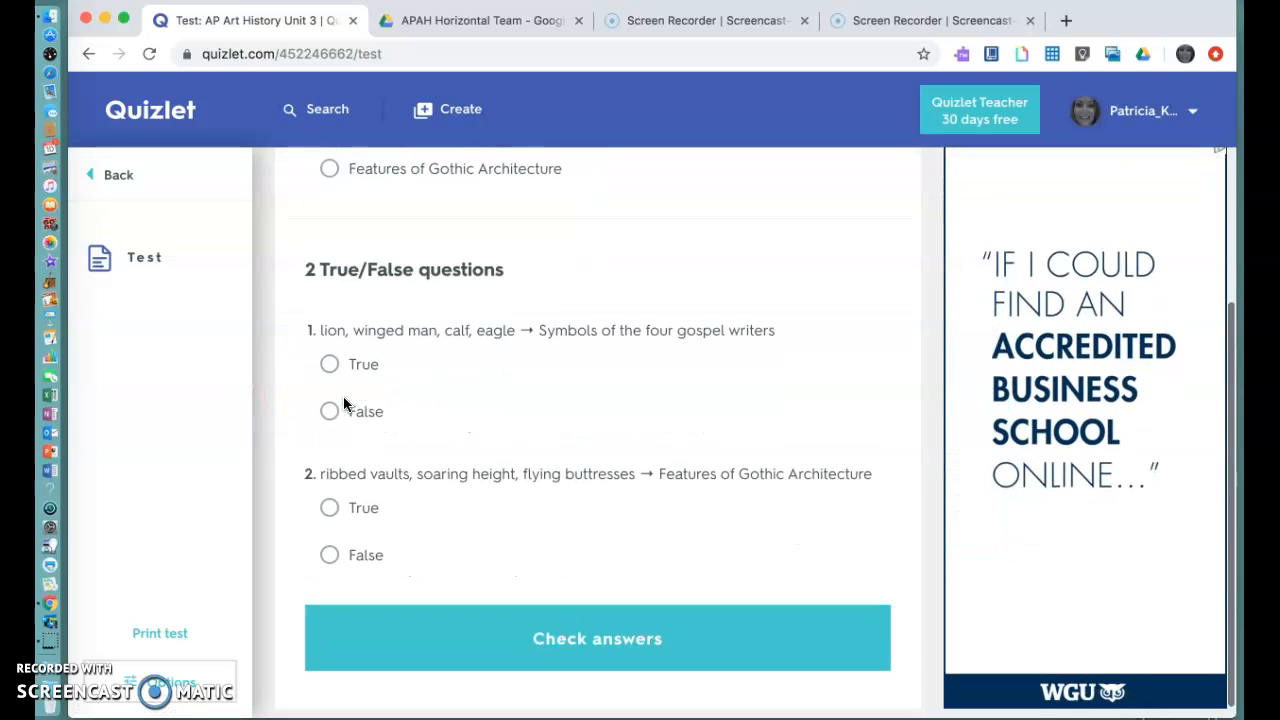
{"action": "scroll", "coordinate": [343, 396], "scroll_direction": "up", "scroll_amount": 5}
{"action": "left_click", "coordinate": [314, 316]}
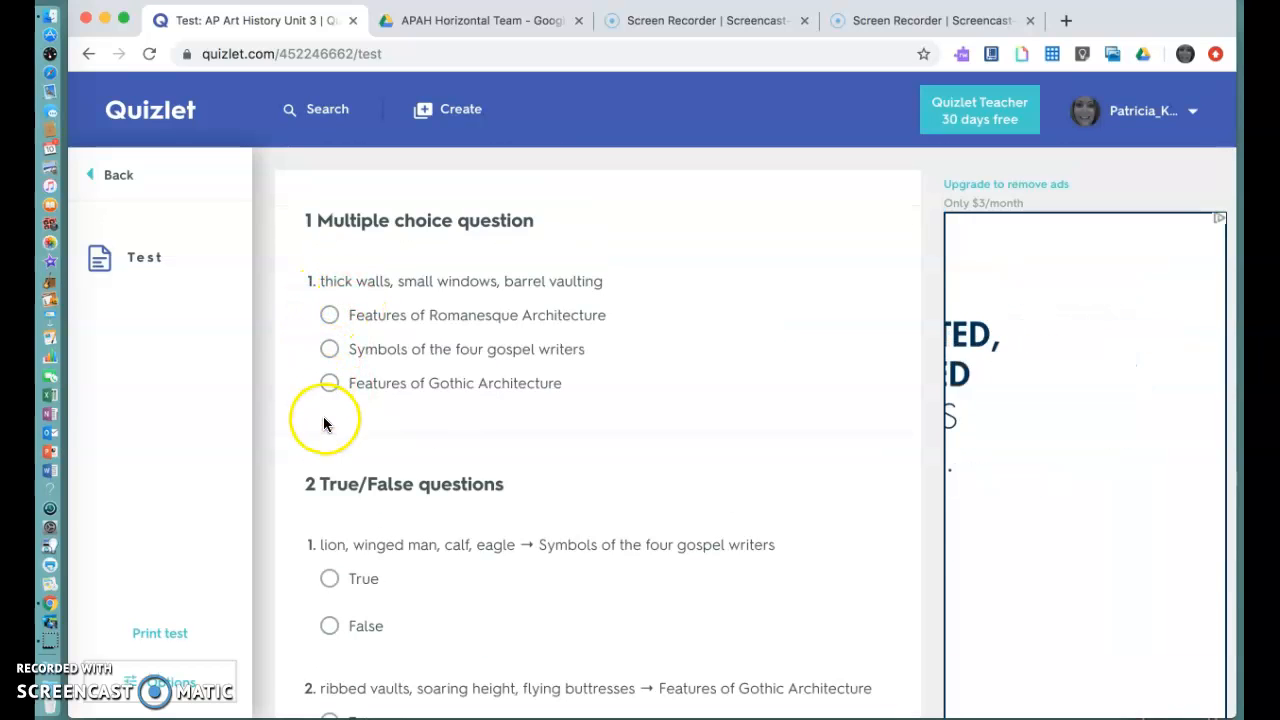
{"action": "scroll", "coordinate": [408, 560], "scroll_direction": "down", "scroll_amount": 3}
{"action": "scroll", "coordinate": [408, 563], "scroll_direction": "down", "scroll_amount": 2}
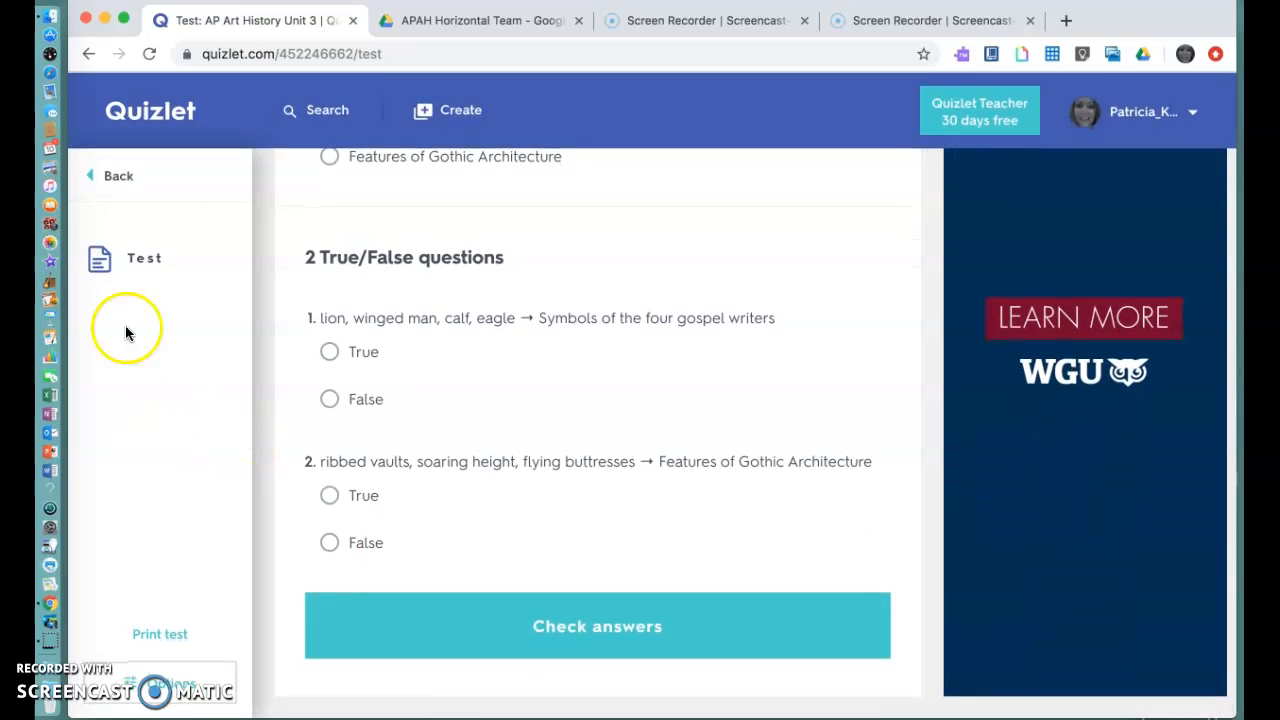
{"action": "left_click", "coordinate": [104, 174]}
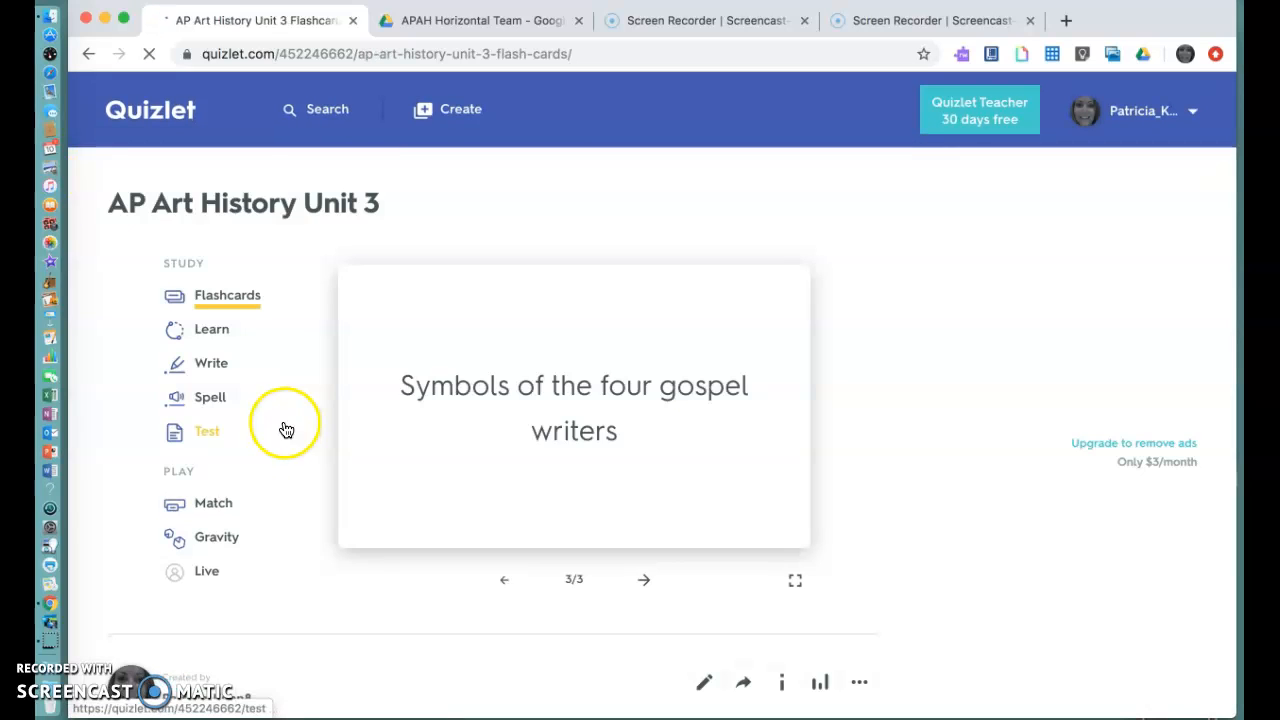
{"action": "left_click", "coordinate": [208, 337]}
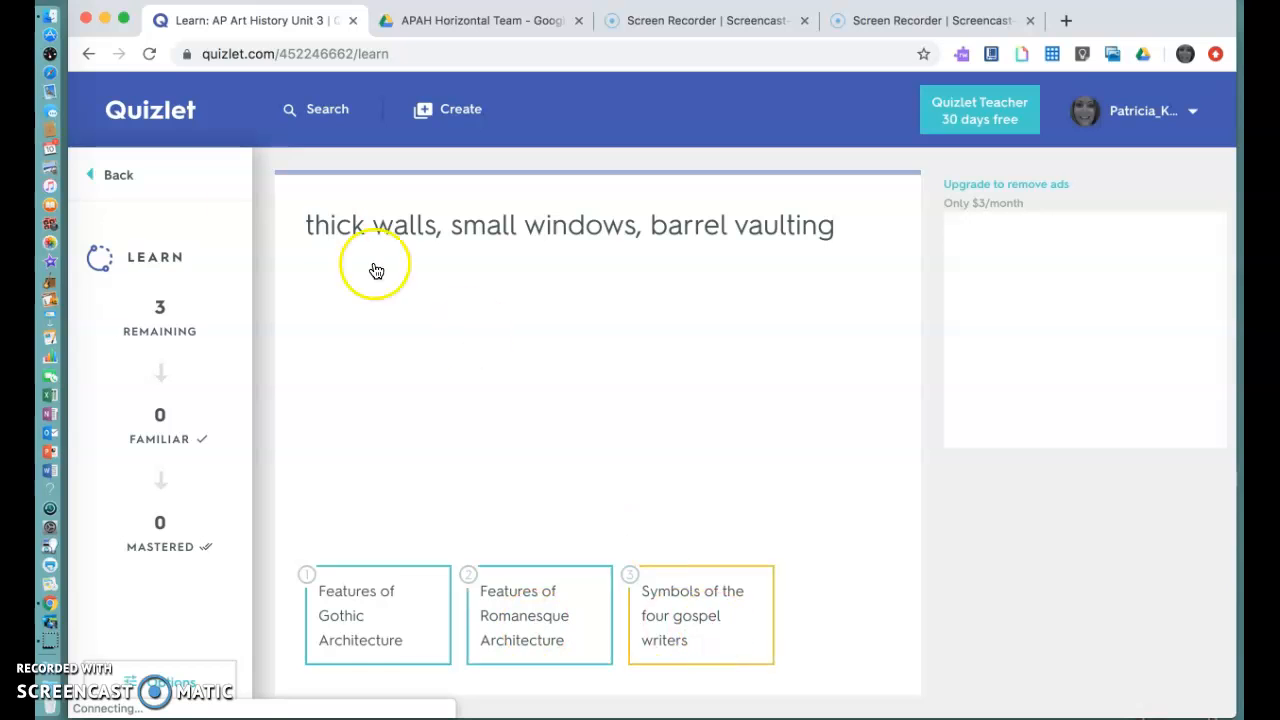
{"action": "left_click", "coordinate": [113, 176]}
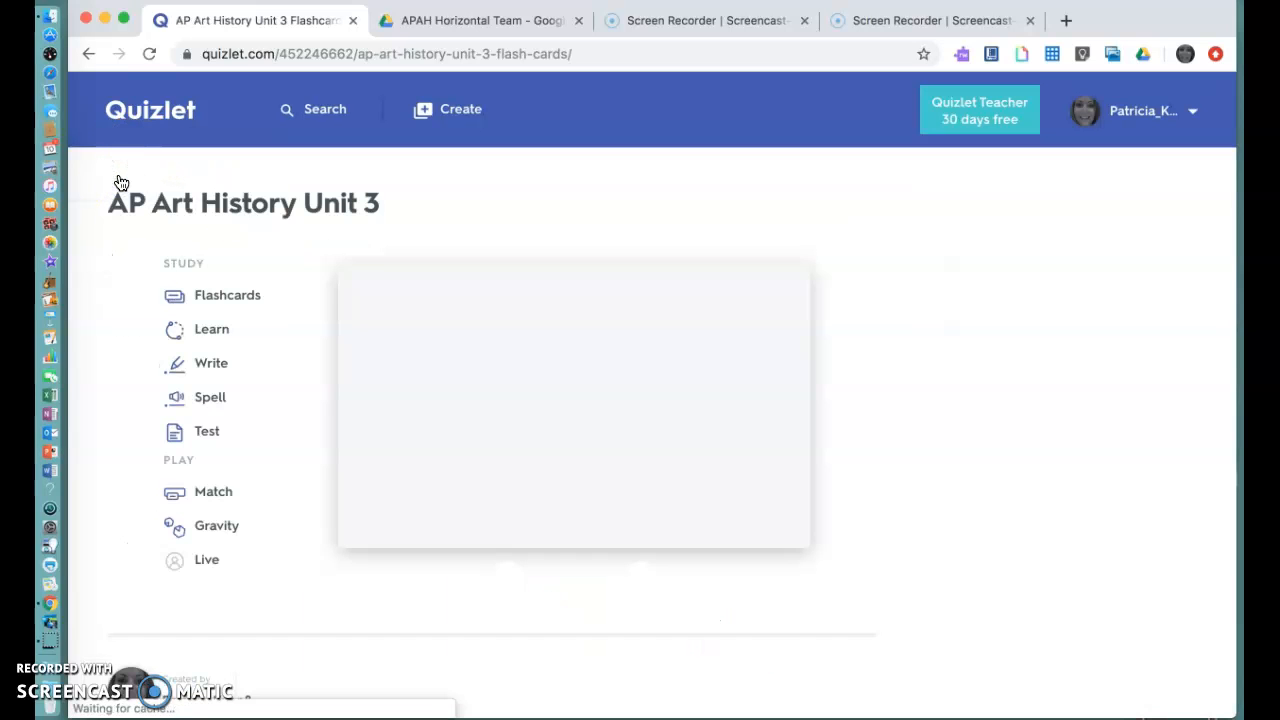
Start the Match game, pair "thick walls, small windows, barrel vaulting" with "Features of Romanesque Architecture", and return to the set page.
{"action": "left_click", "coordinate": [223, 514]}
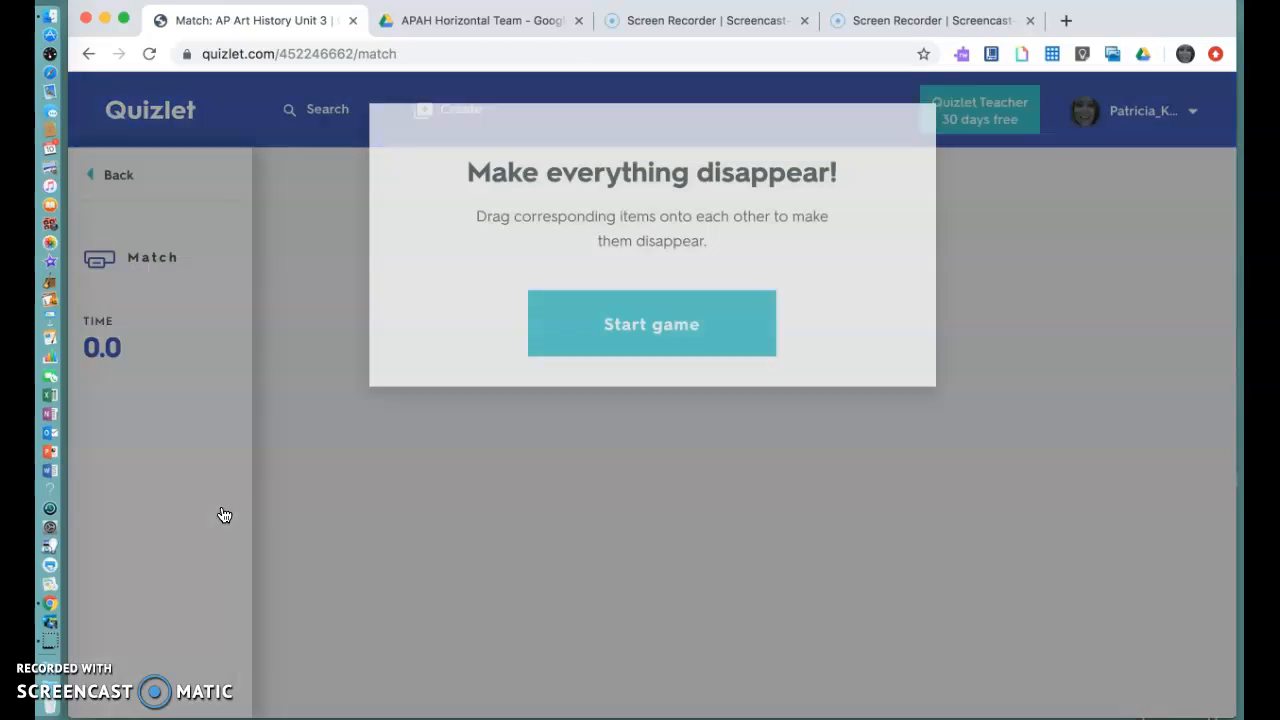
{"action": "left_click", "coordinate": [603, 342]}
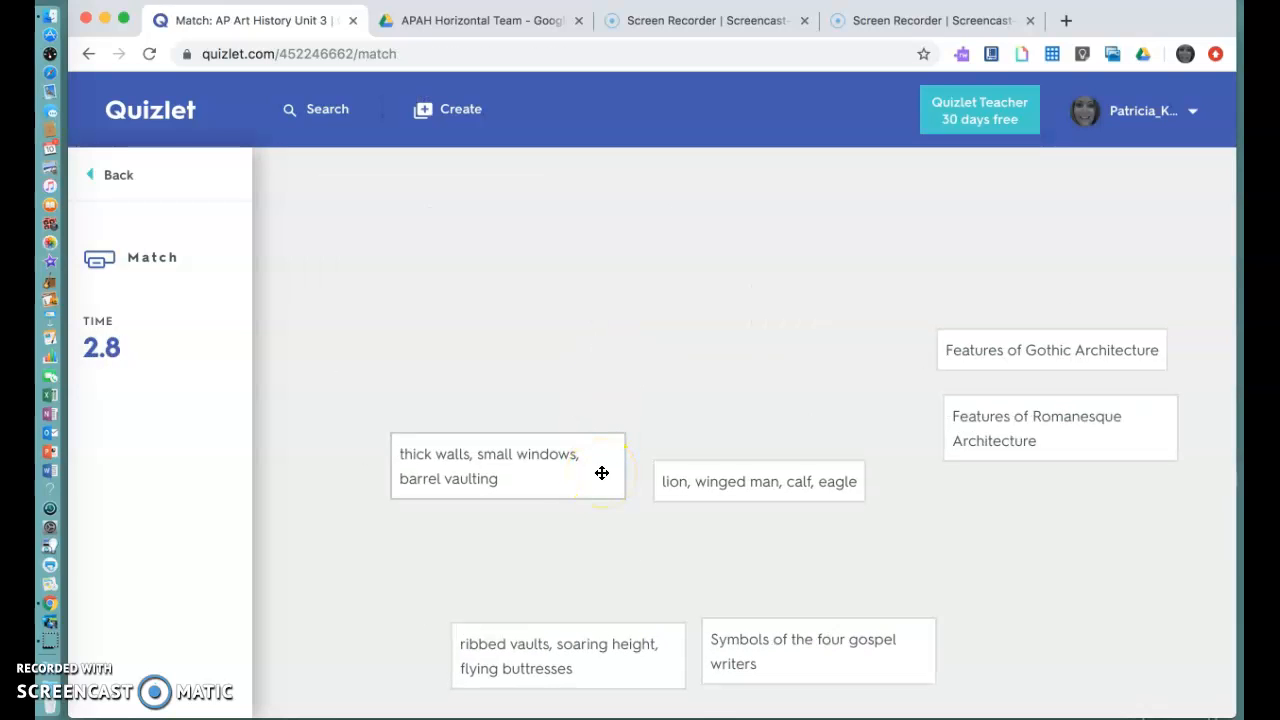
{"action": "left_click_drag", "start_coordinate": [563, 474], "coordinate": [1037, 433]}
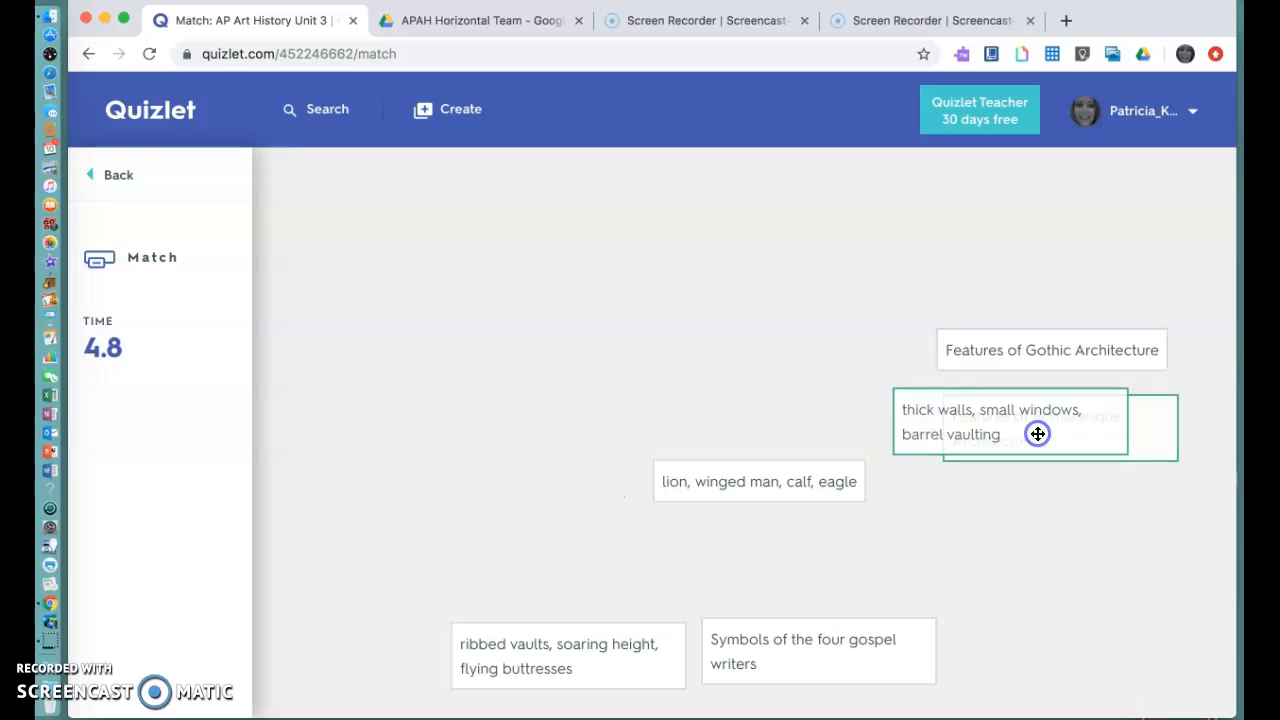
{"action": "left_click", "coordinate": [120, 177]}
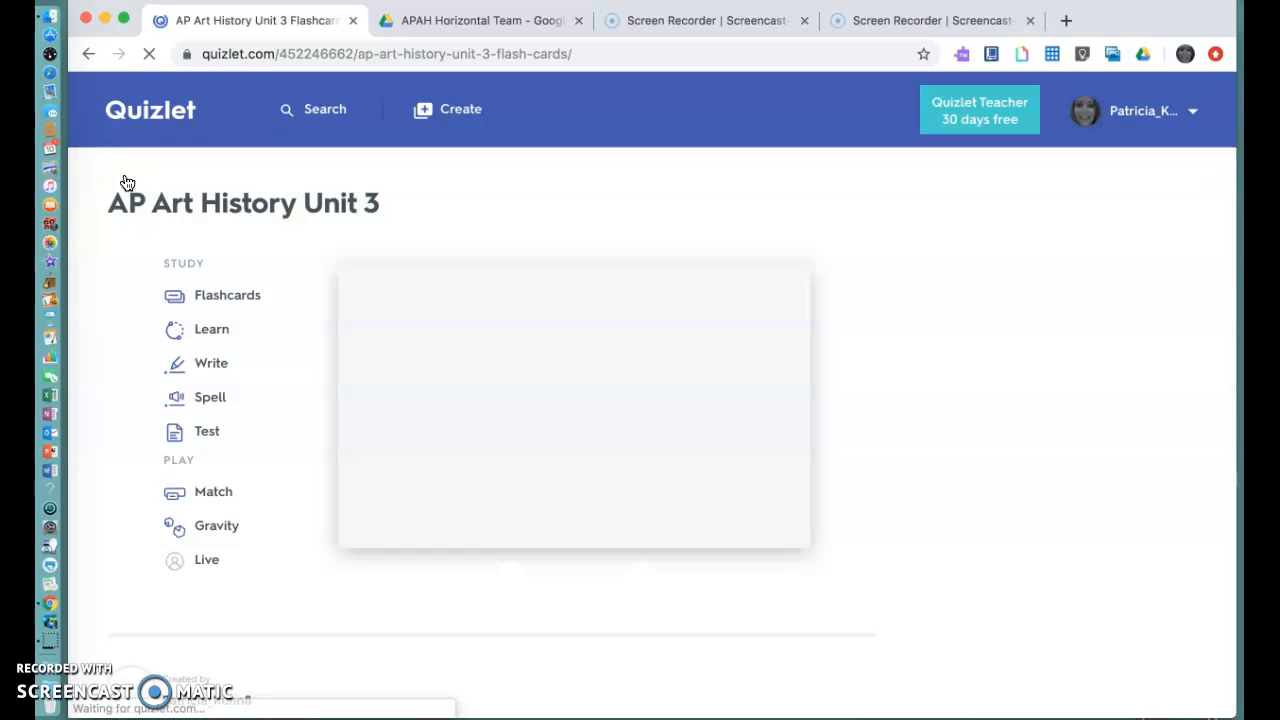
Open the sharing options for the study set and copy its share link.
{"action": "scroll", "coordinate": [412, 533], "scroll_direction": "down", "scroll_amount": 1}
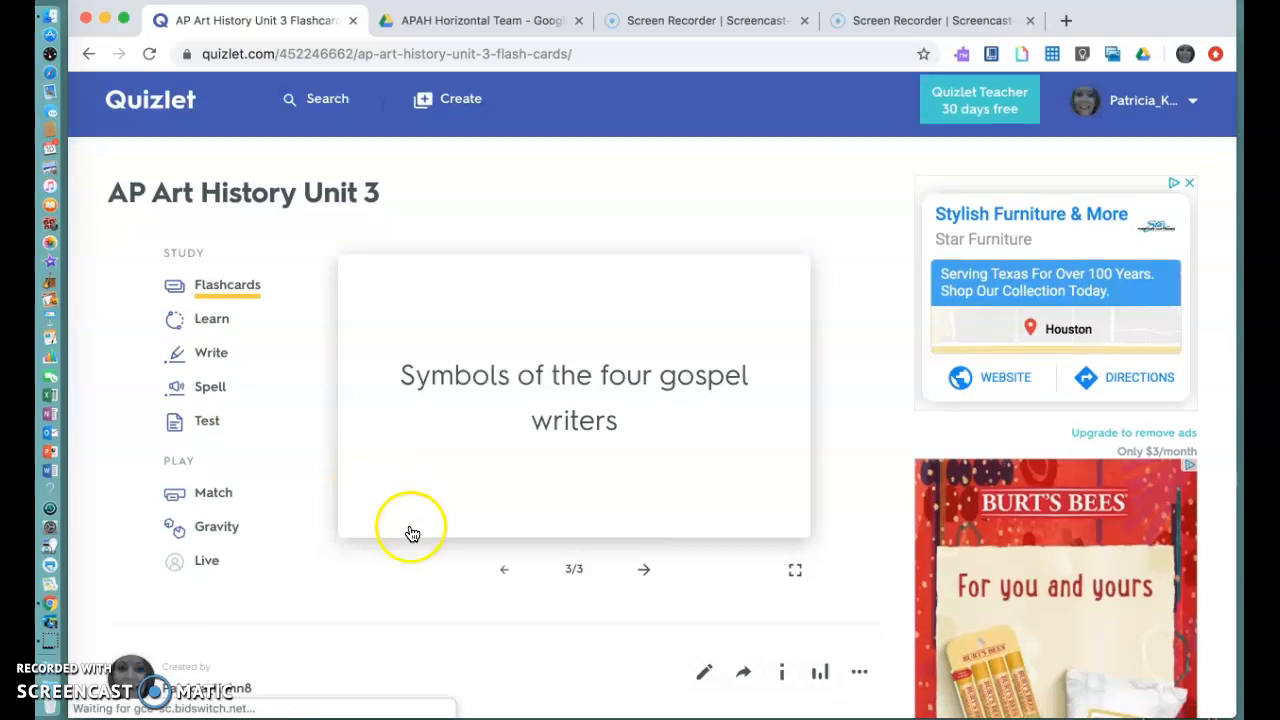
{"action": "scroll", "coordinate": [412, 533], "scroll_direction": "down", "scroll_amount": 3}
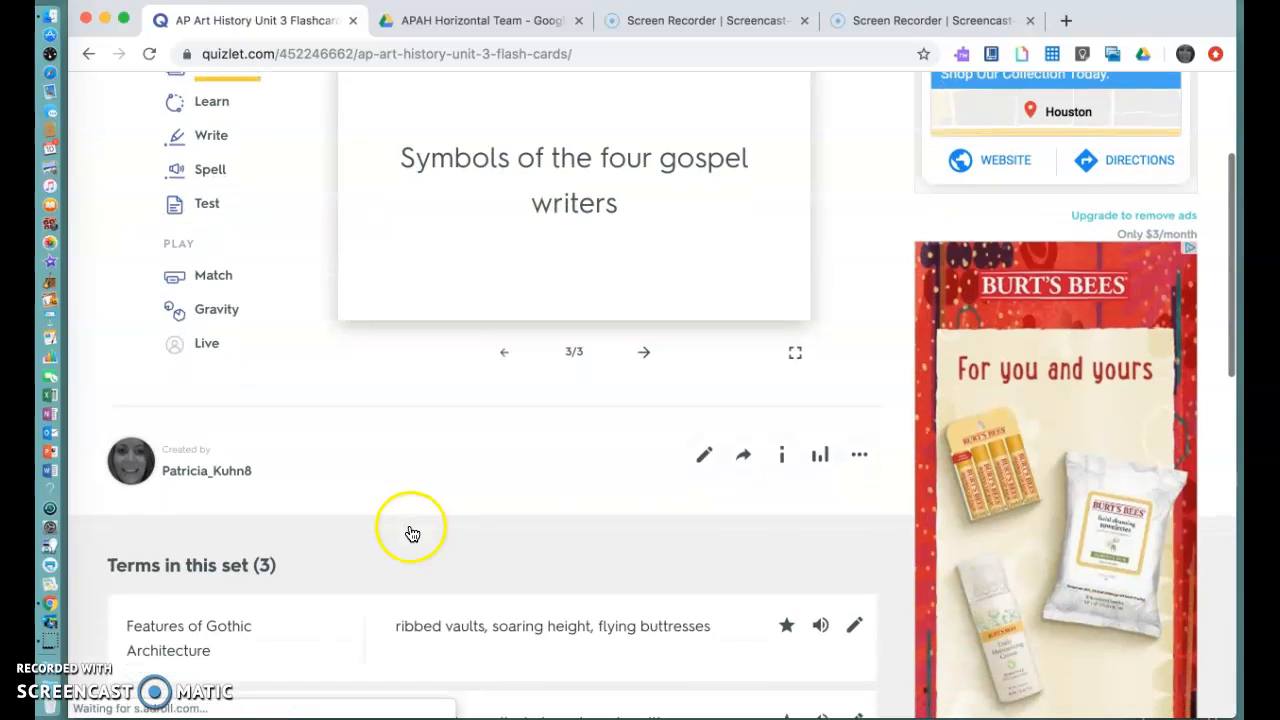
{"action": "left_click", "coordinate": [744, 458]}
{"action": "left_click", "coordinate": [623, 285]}
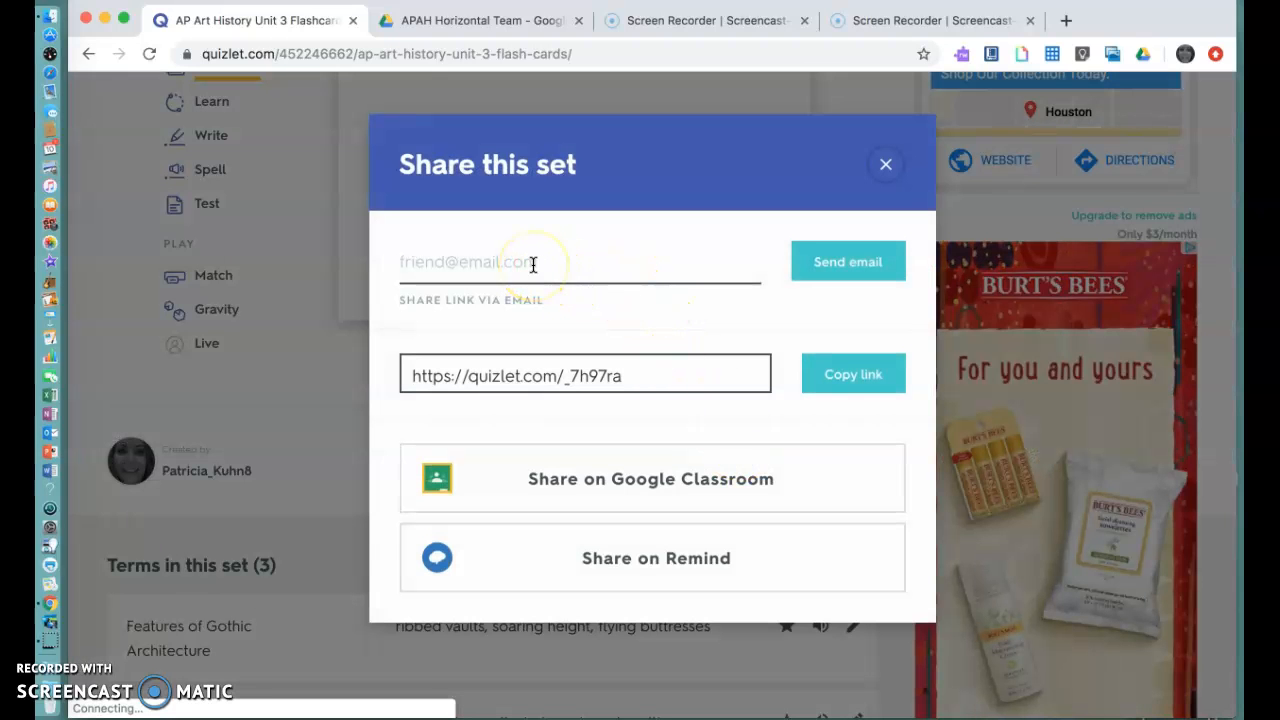
{"action": "left_click", "coordinate": [849, 385]}
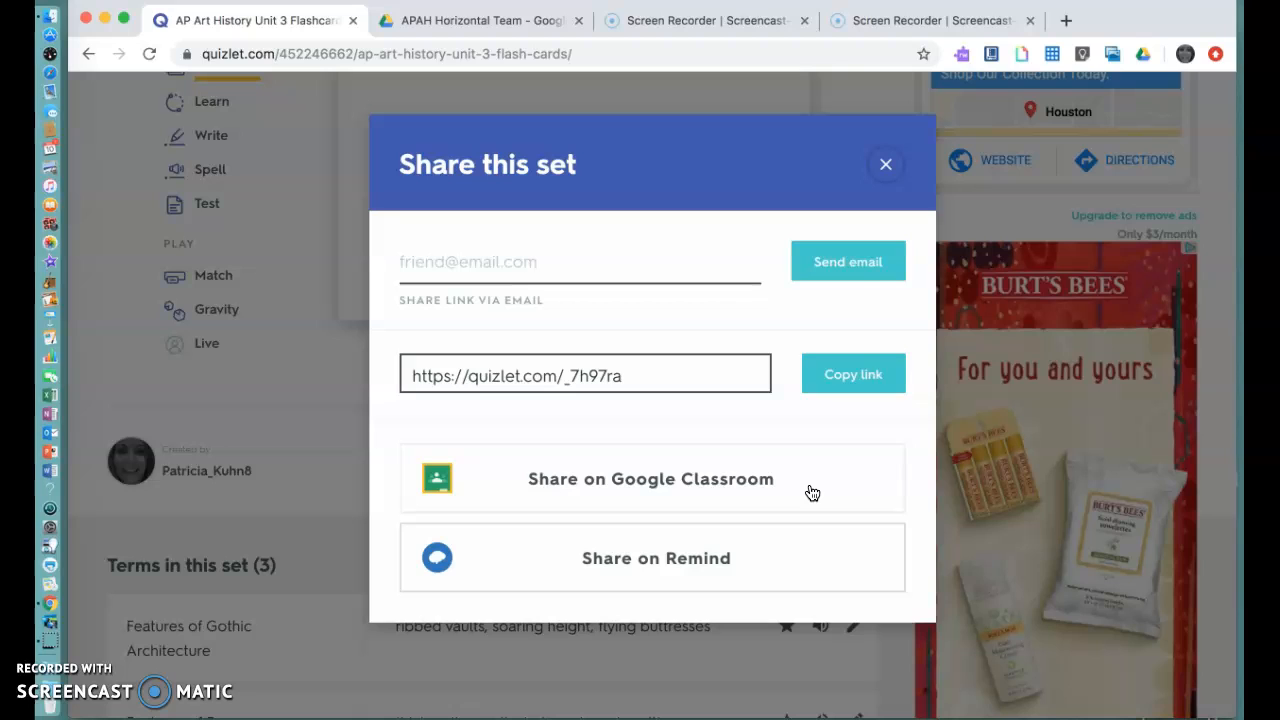
{"action": "left_click", "coordinate": [798, 565]}
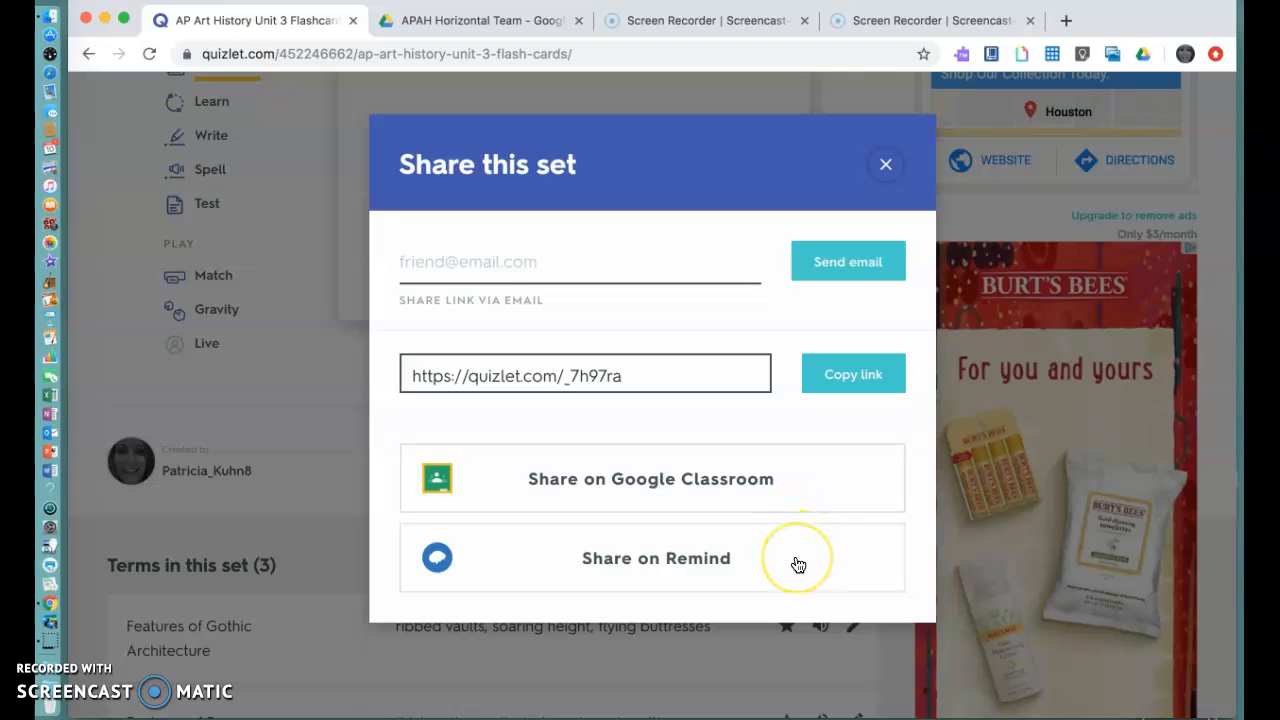
{"action": "left_click", "coordinate": [798, 563]}
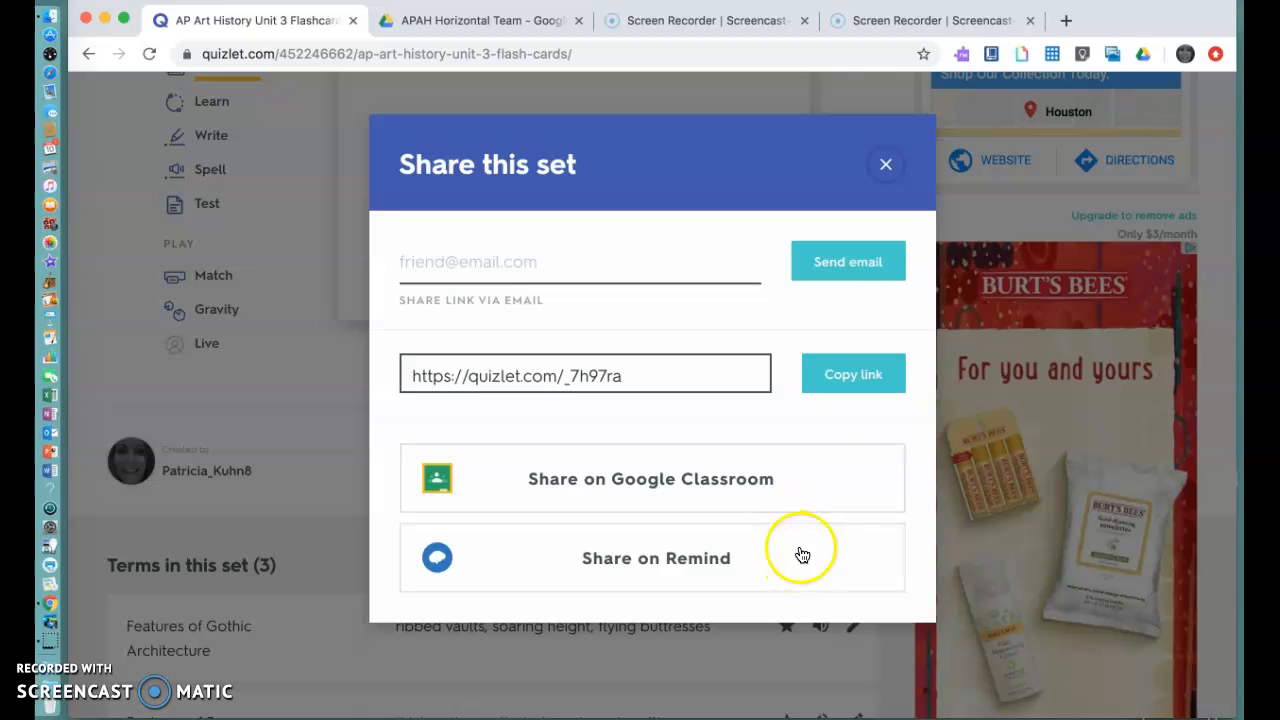
{"action": "left_click", "coordinate": [855, 375]}
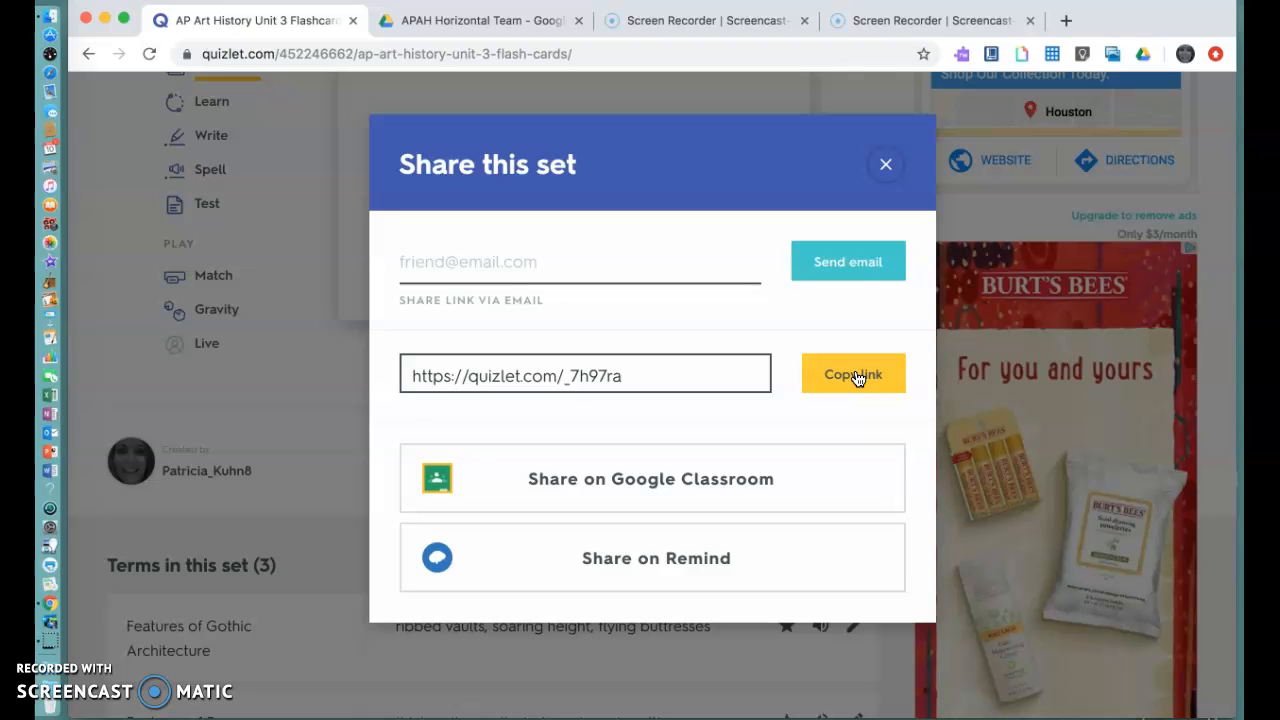
{"action": "left_click", "coordinate": [855, 375]}
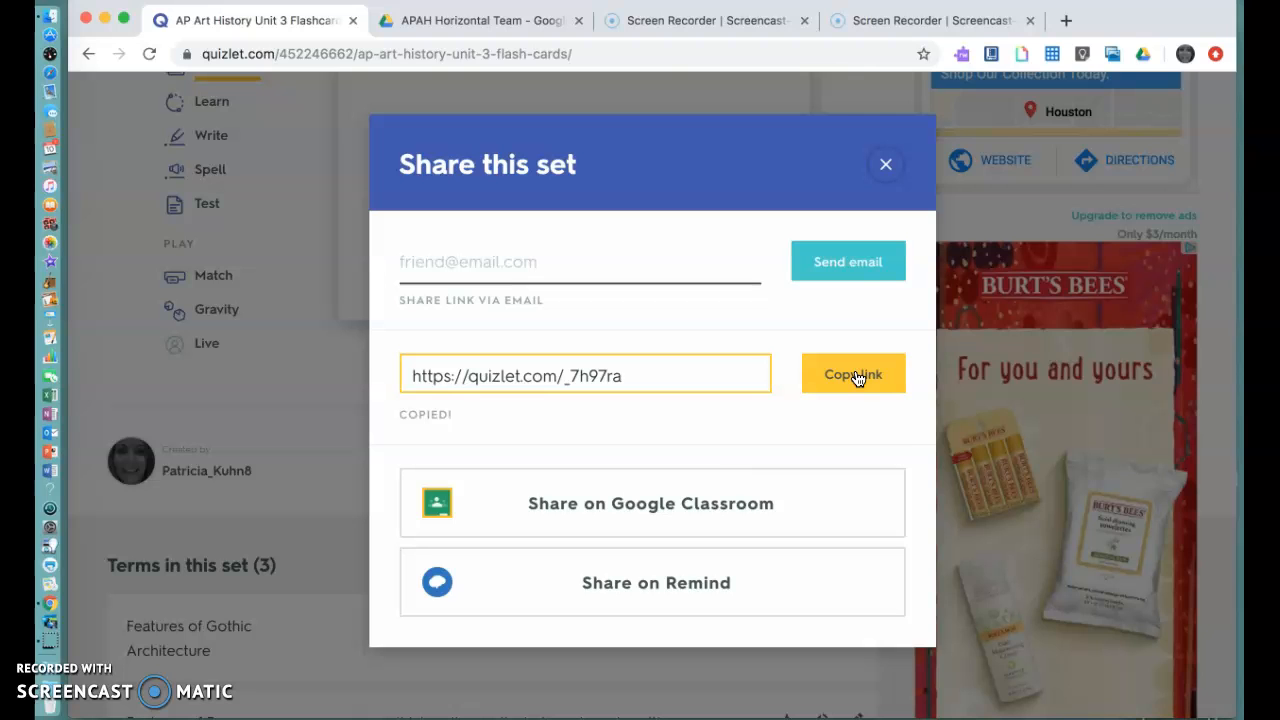
Switch to Google Drive and look through the unit folders in the APAH Horizontal Team folder.
{"action": "left_click", "coordinate": [476, 20]}
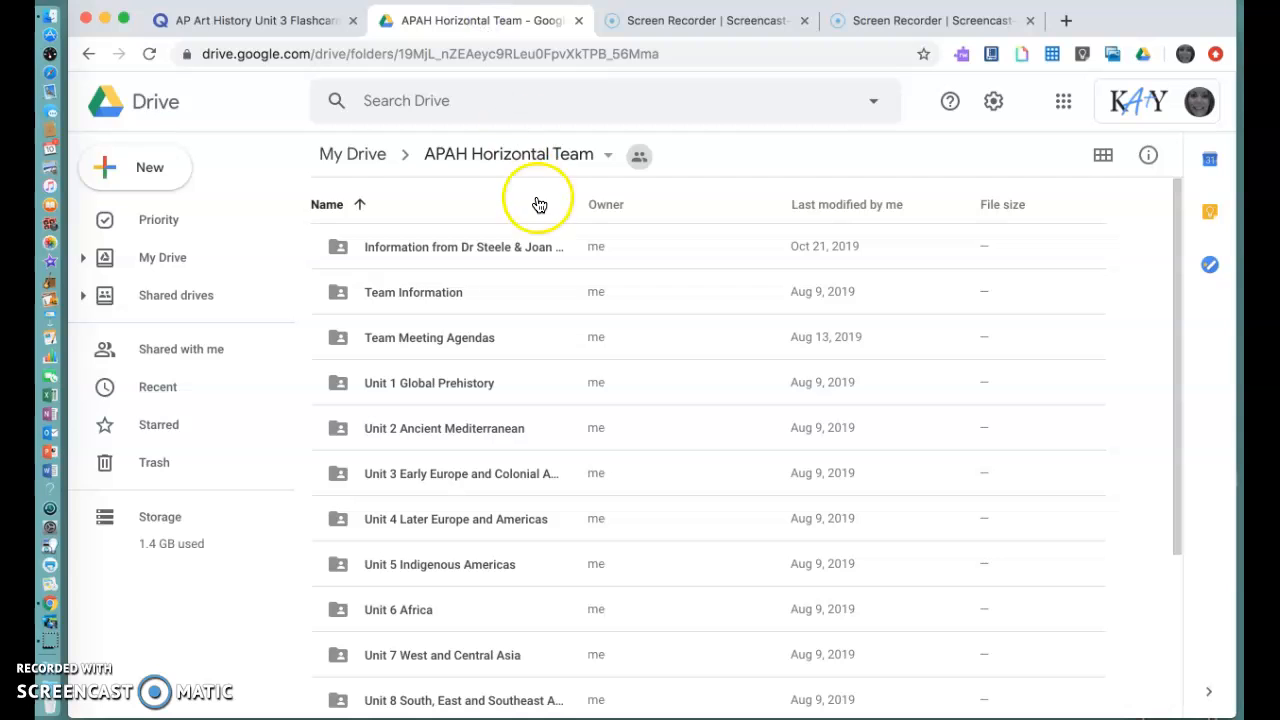
{"action": "scroll", "coordinate": [512, 676], "scroll_direction": "down", "scroll_amount": 3}
{"action": "scroll", "coordinate": [512, 674], "scroll_direction": "down", "scroll_amount": 1}
{"action": "scroll", "coordinate": [512, 674], "scroll_direction": "up", "scroll_amount": 5}
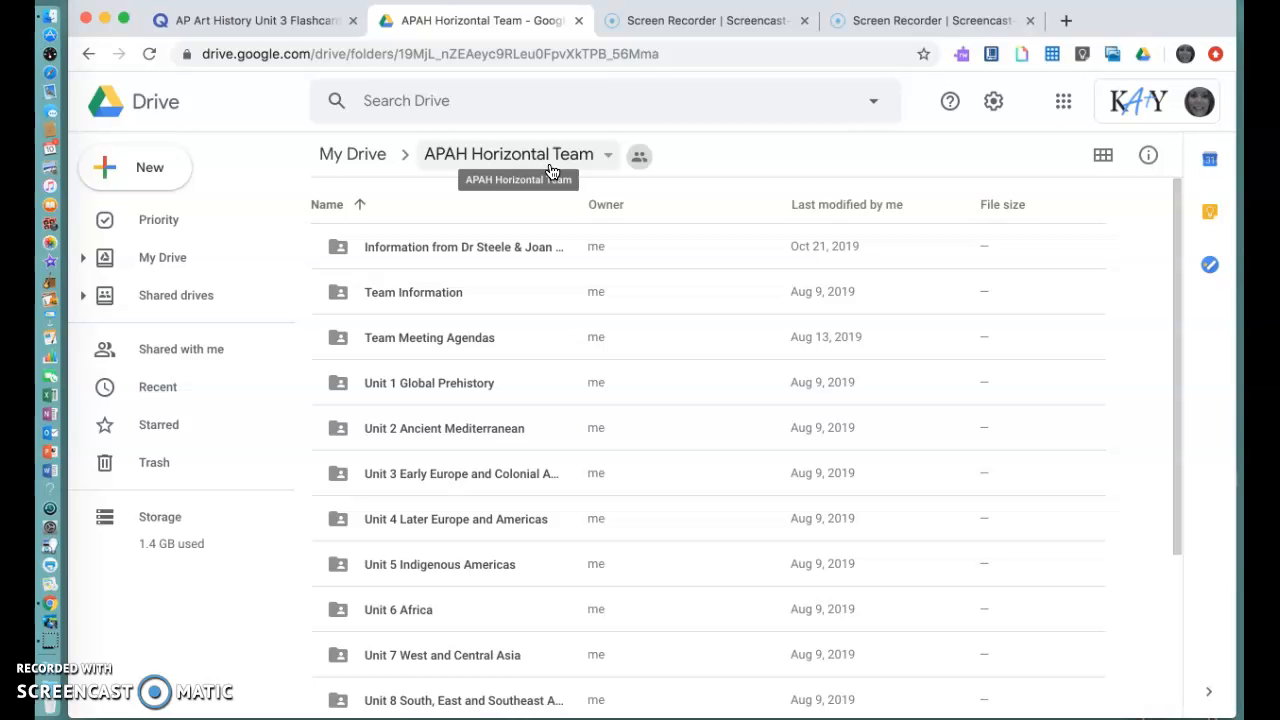
Switch back to Quizlet and close the study set's sharing options.
{"action": "left_click", "coordinate": [265, 20]}
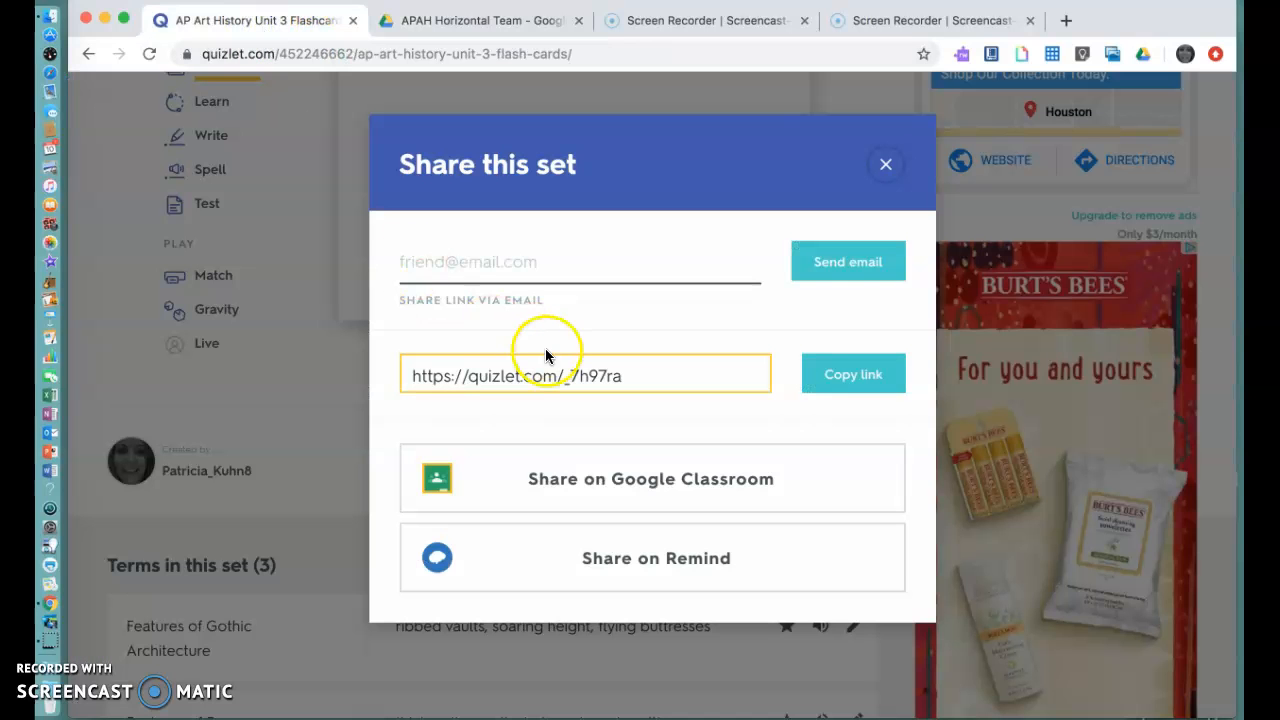
{"action": "left_click", "coordinate": [885, 166]}
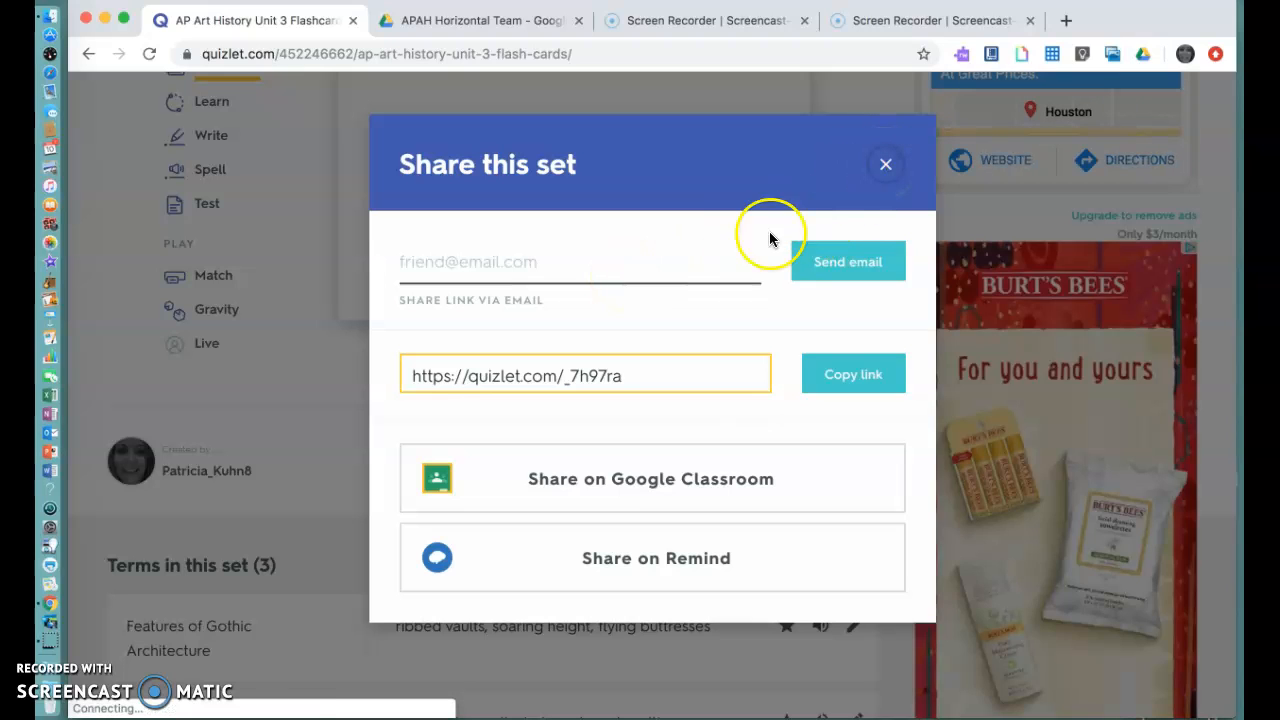
{"action": "left_click", "coordinate": [893, 166]}
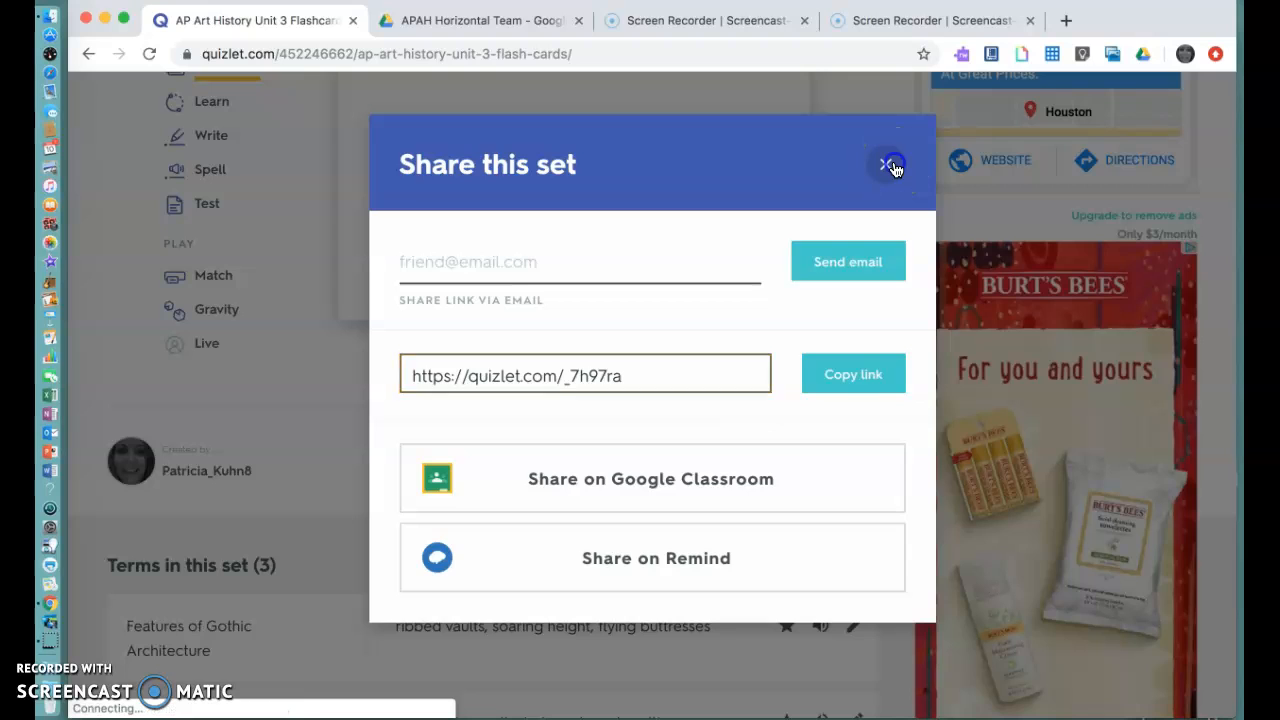
{"action": "scroll", "coordinate": [800, 318], "scroll_direction": "up", "scroll_amount": 3}
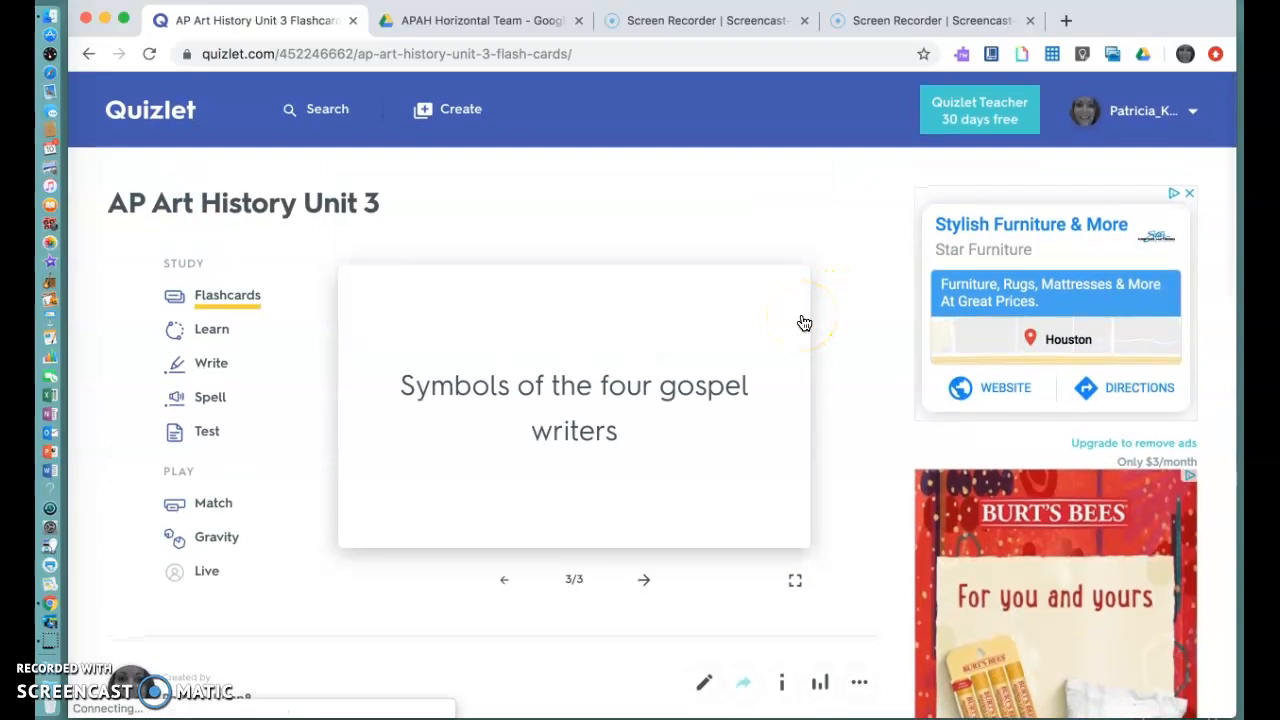